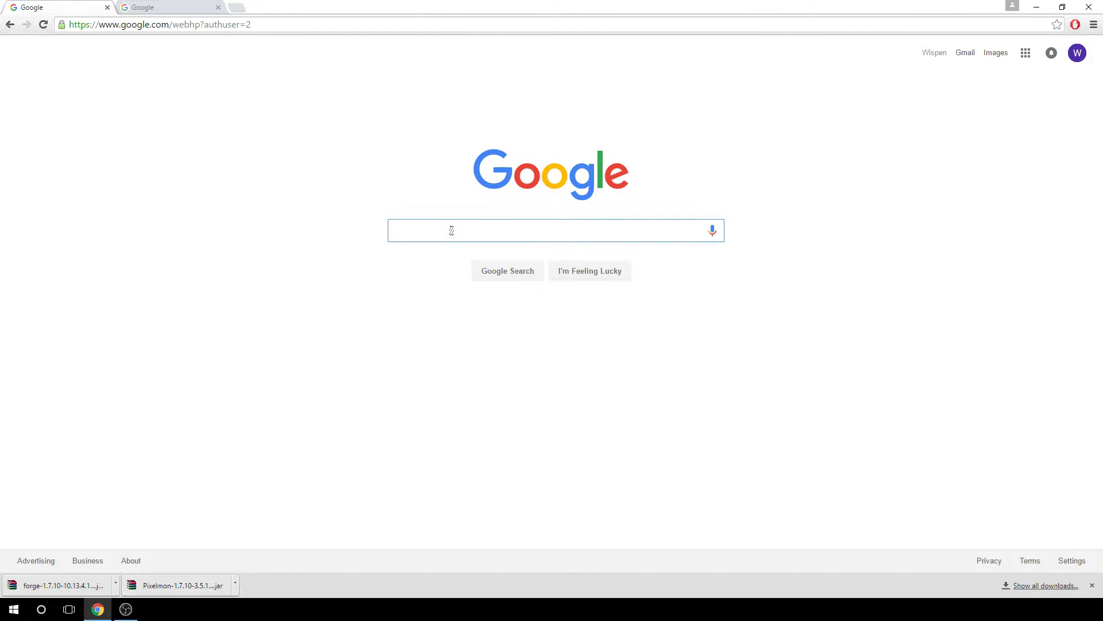
- Search Google for Forge and open the Minecraft Forge 1.7.10 downloads page
type("Forge")
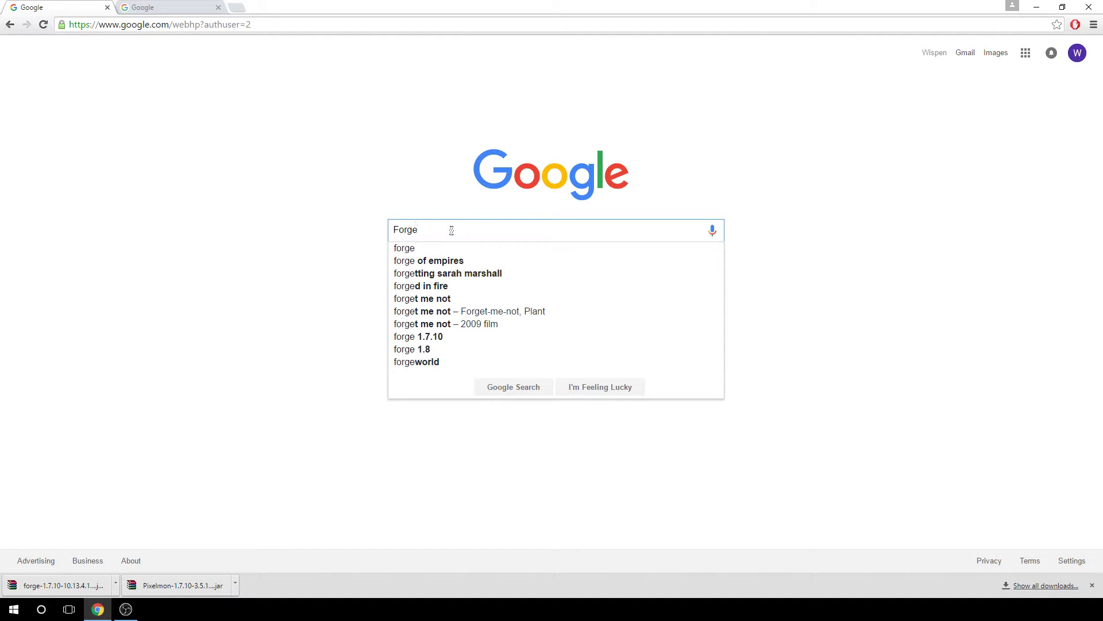
key("Return")
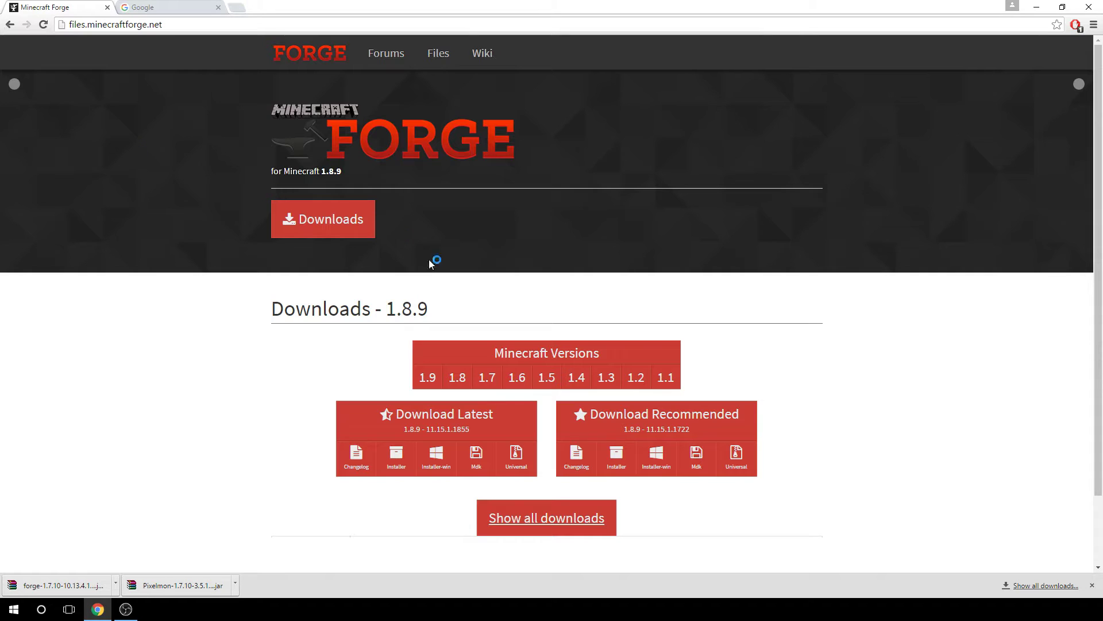
mouse_move(487, 375)
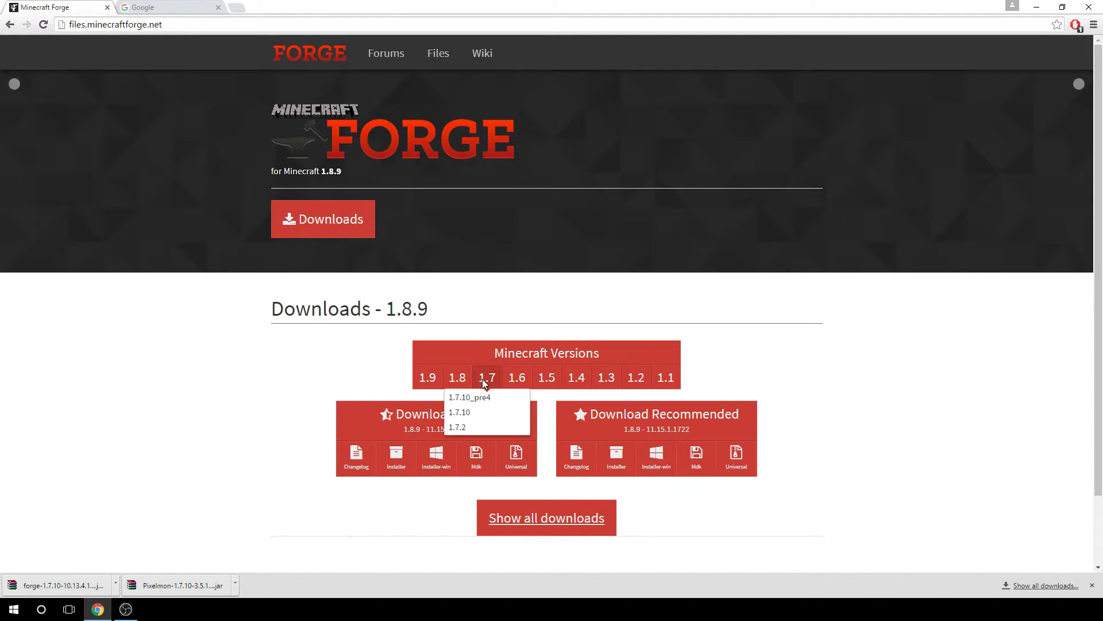
left_click(460, 412)
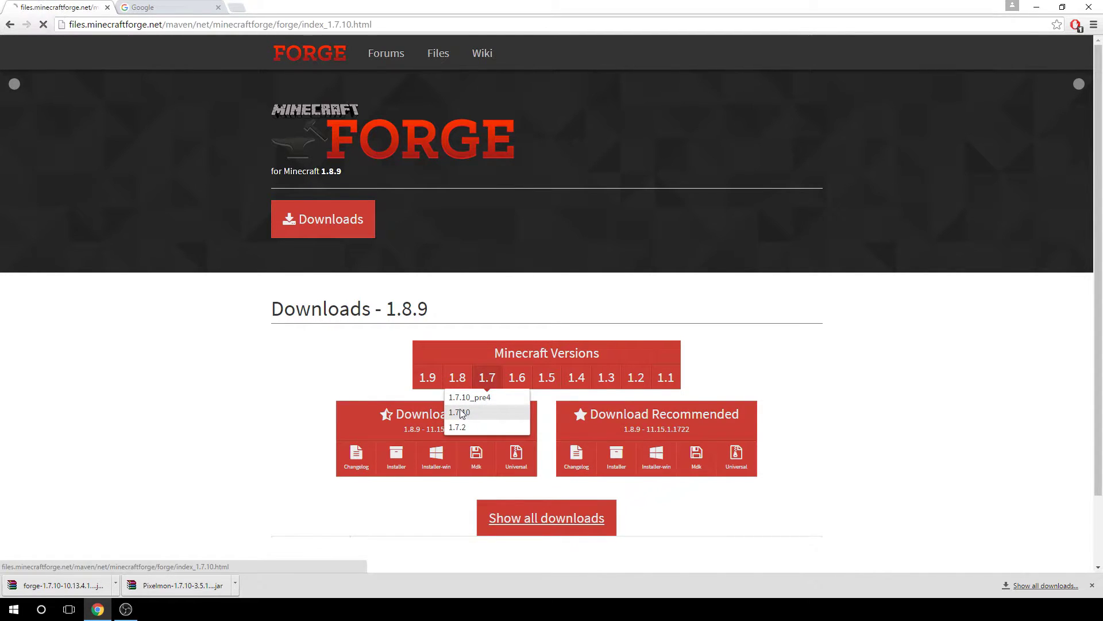
scroll(510, 437, "down", 2)
- Show all 1.7.10 Forge downloads, highlighting the recommended 10.13.4.1558 build, then return to the Google tab
left_click(520, 429)
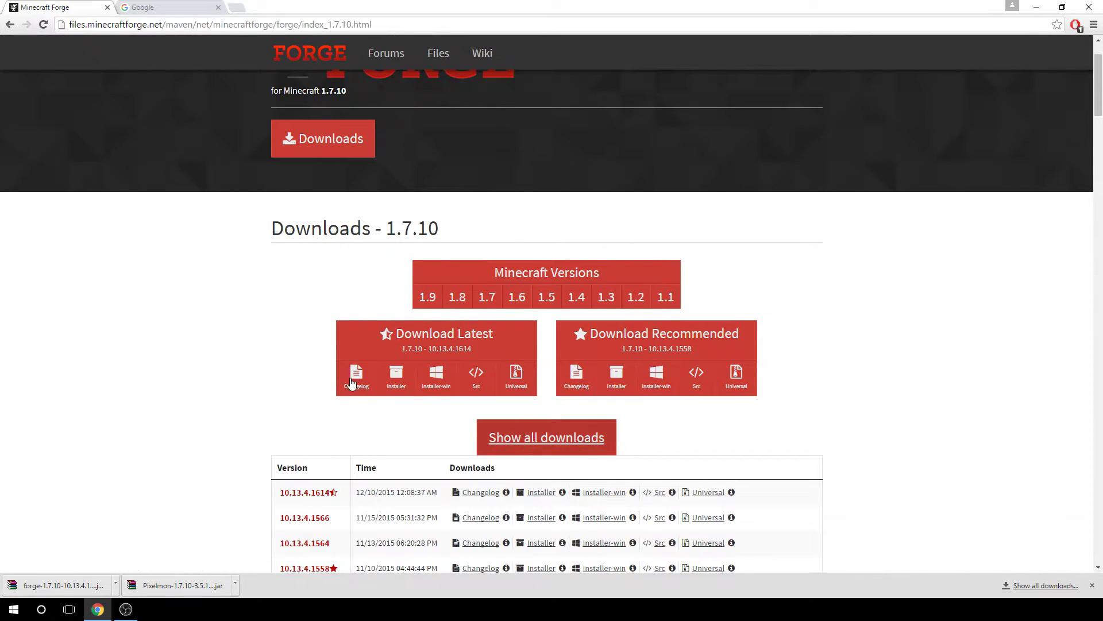
scroll(264, 375, "down", 5)
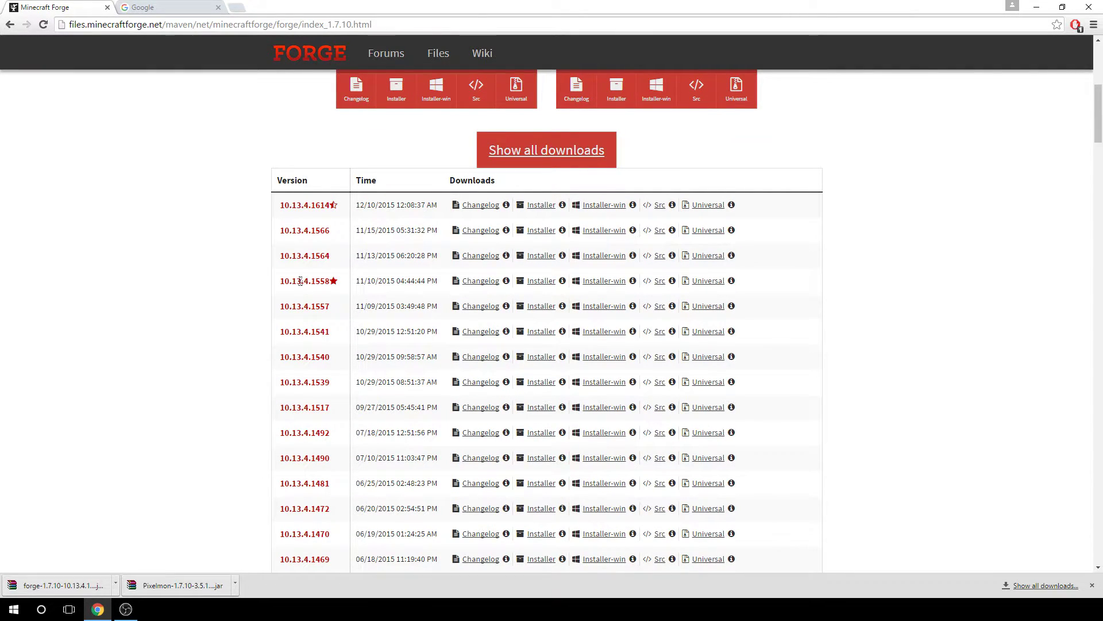
left_click_drag(300, 280, 471, 294)
left_click(398, 280)
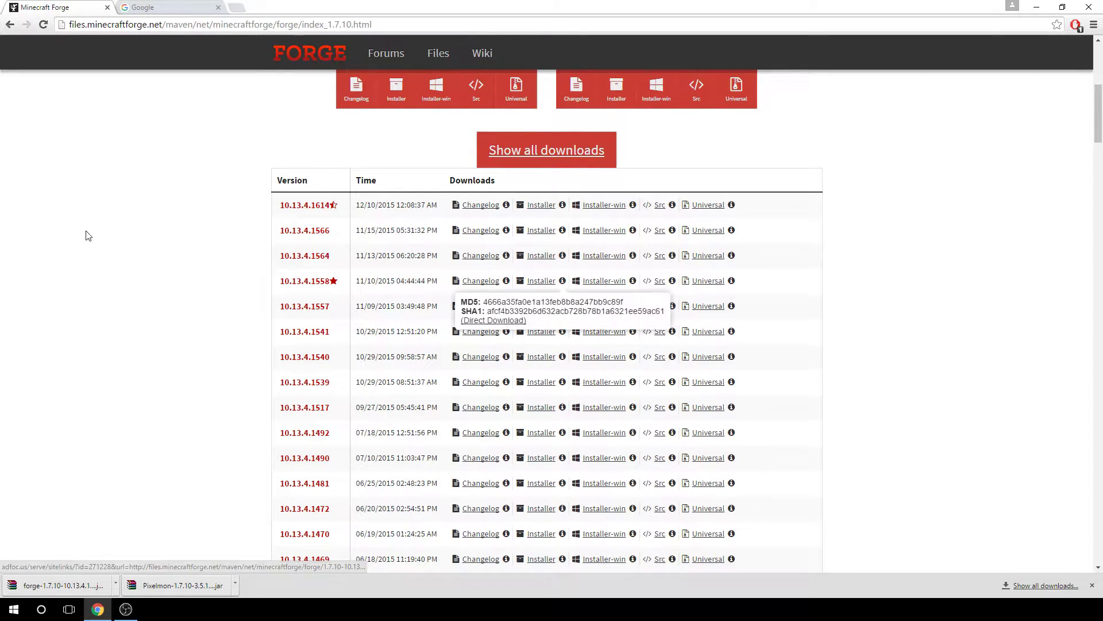
left_click(139, 10)
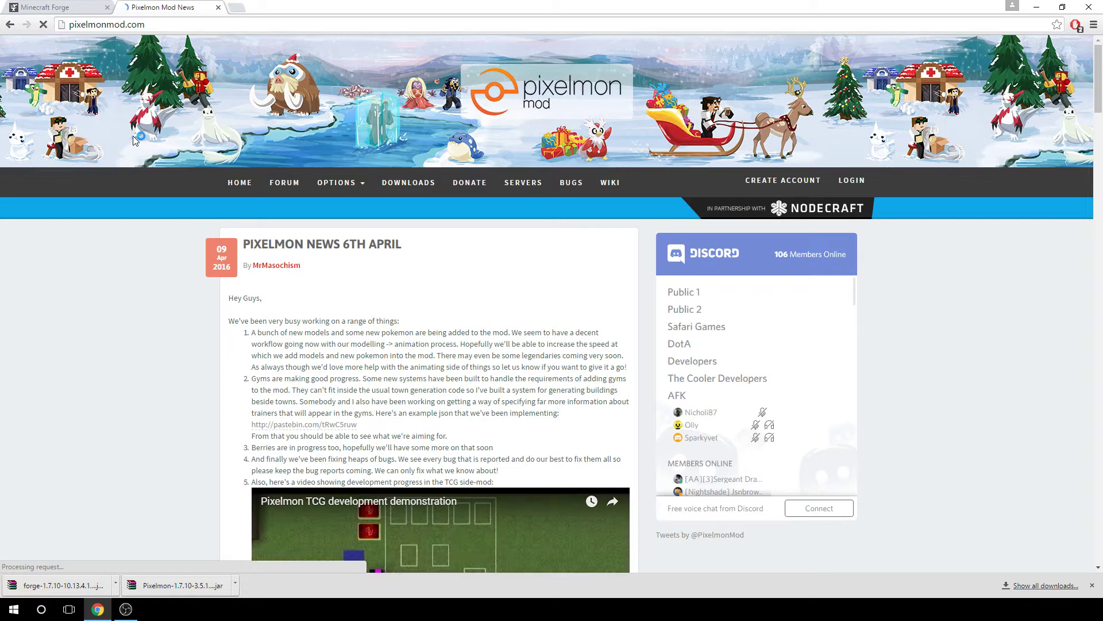
- Open the pixelmonmod.com downloads page and scroll to the Pixelmon Core Downloads table
left_click(404, 183)
scroll(268, 272, "down", 5)
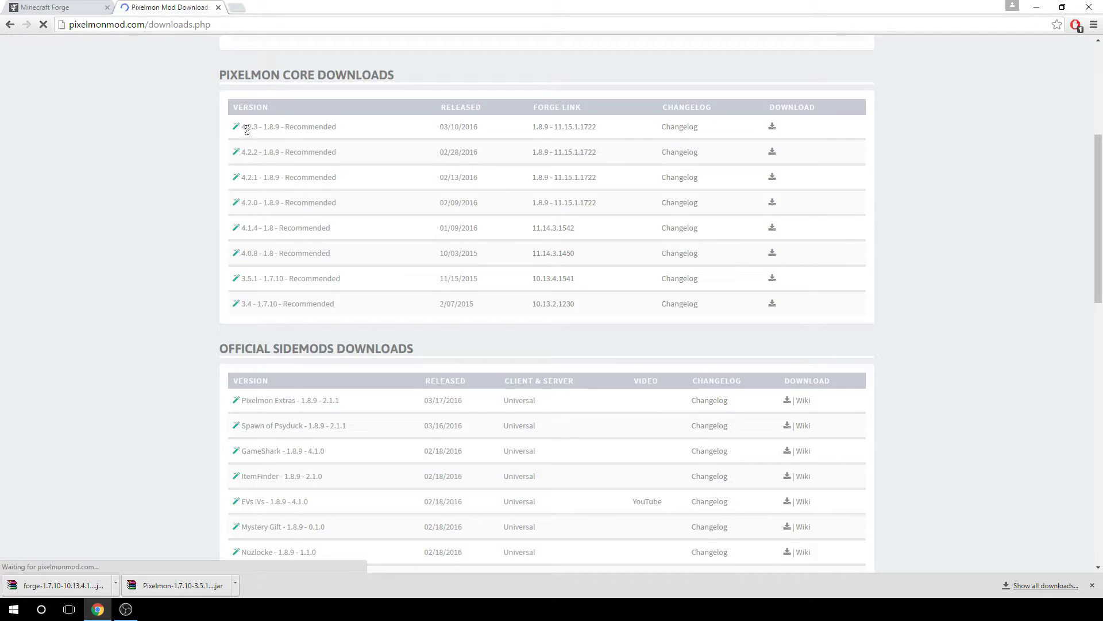
left_click_drag(247, 130, 362, 126)
left_click(352, 136)
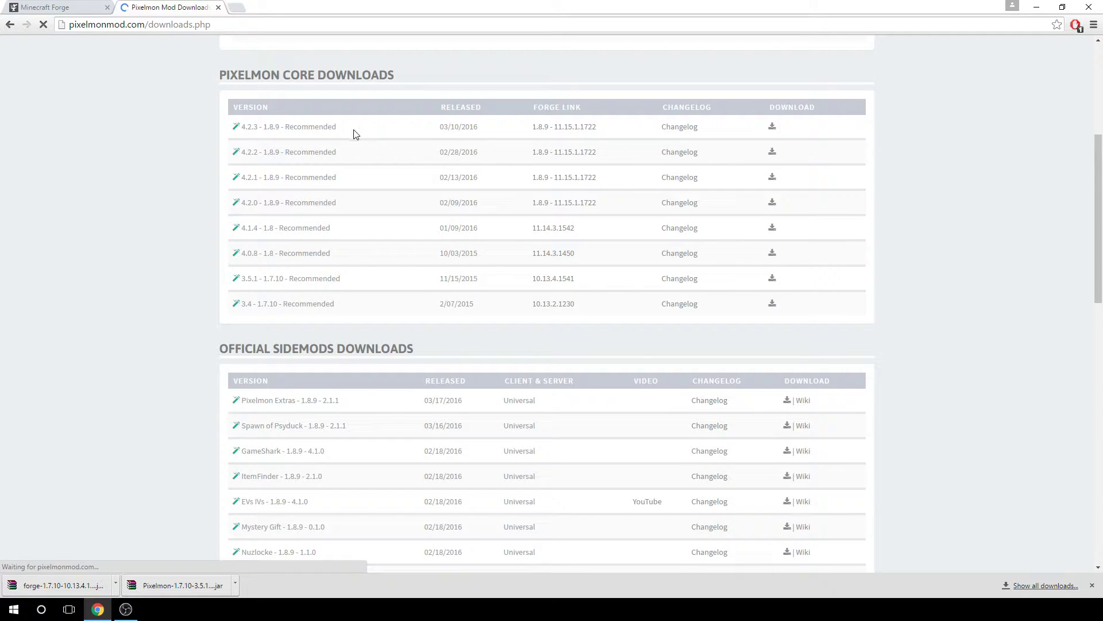
left_click(24, 4)
scroll(487, 175, "up", 5)
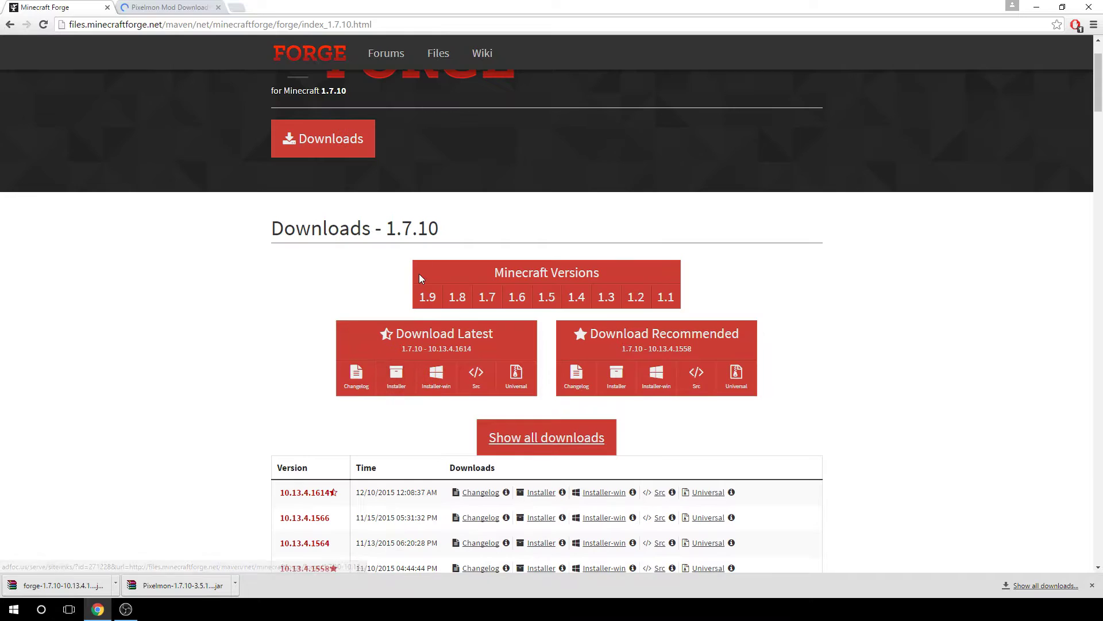
mouse_move(449, 293)
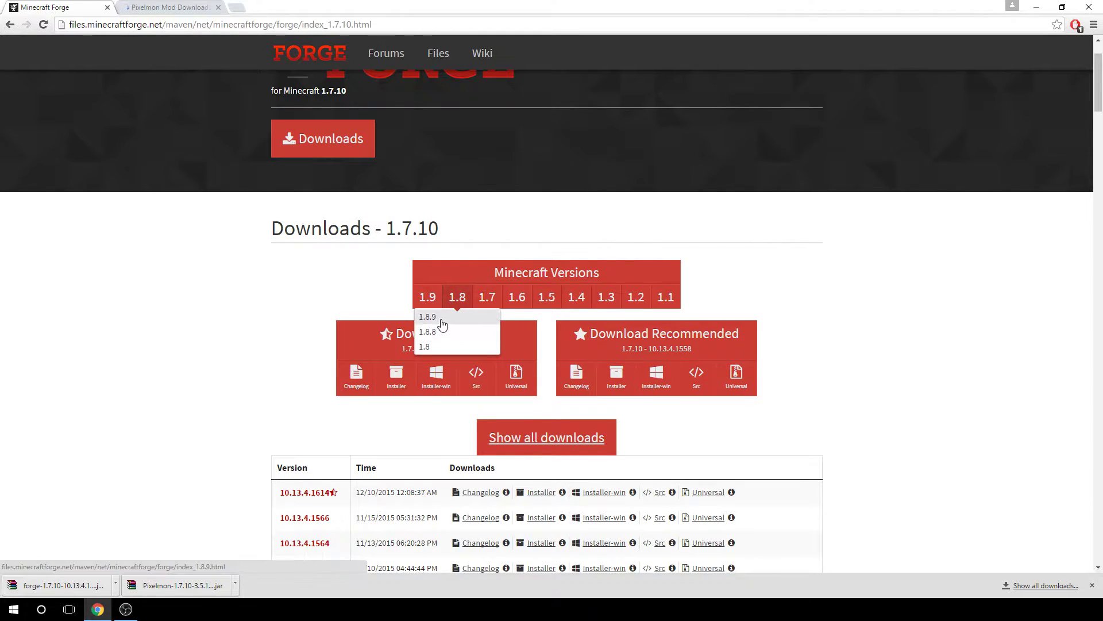
left_click(205, 4)
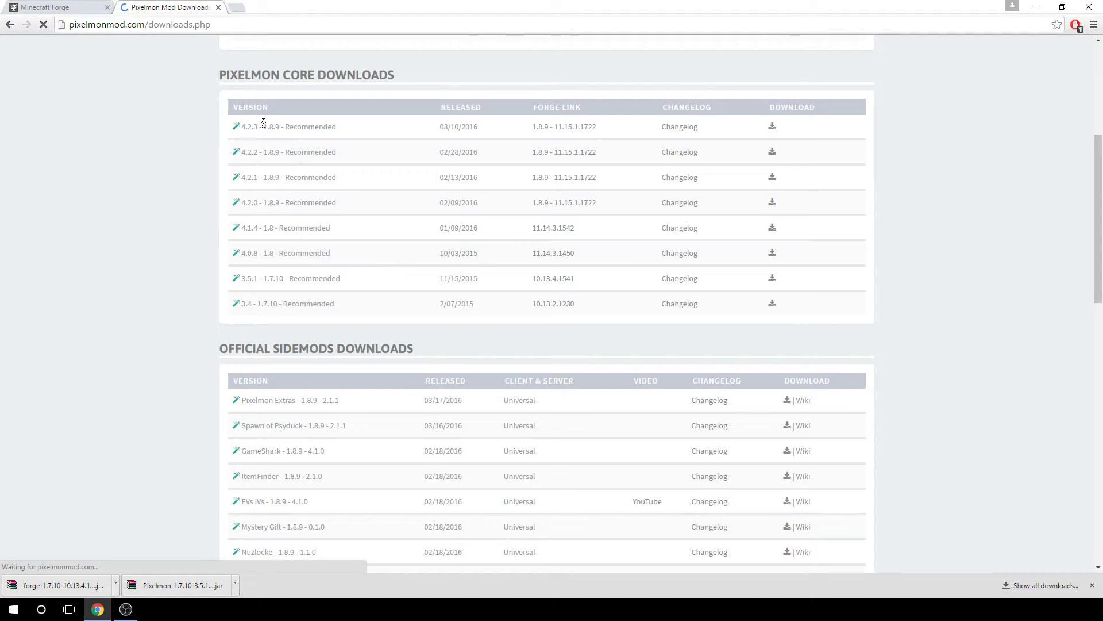
left_click(39, 5)
mouse_move(457, 297)
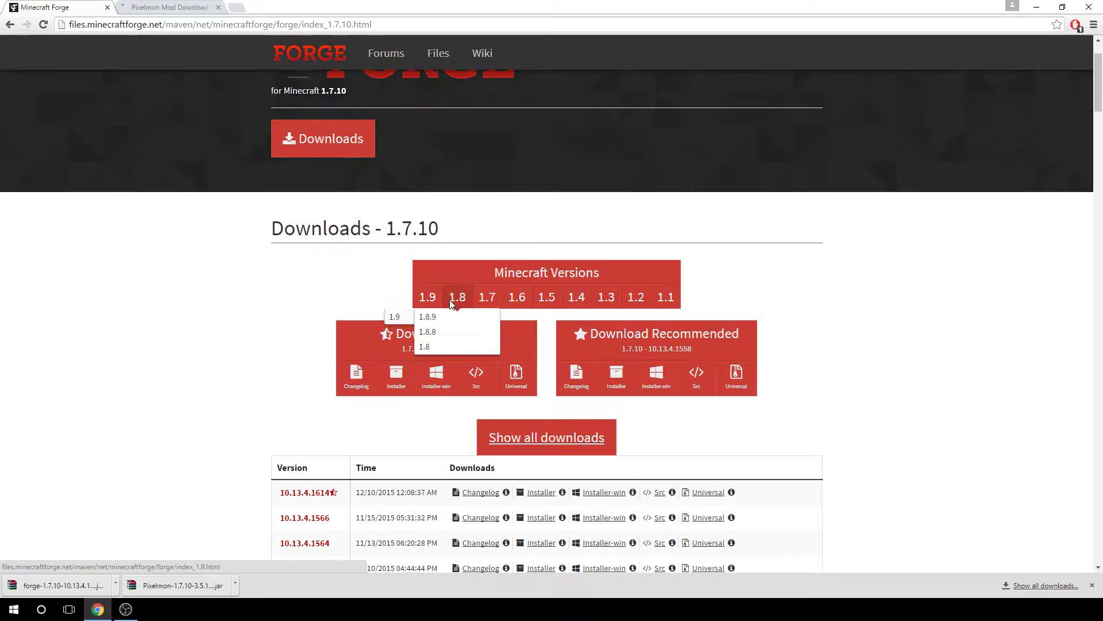
left_click(202, 7)
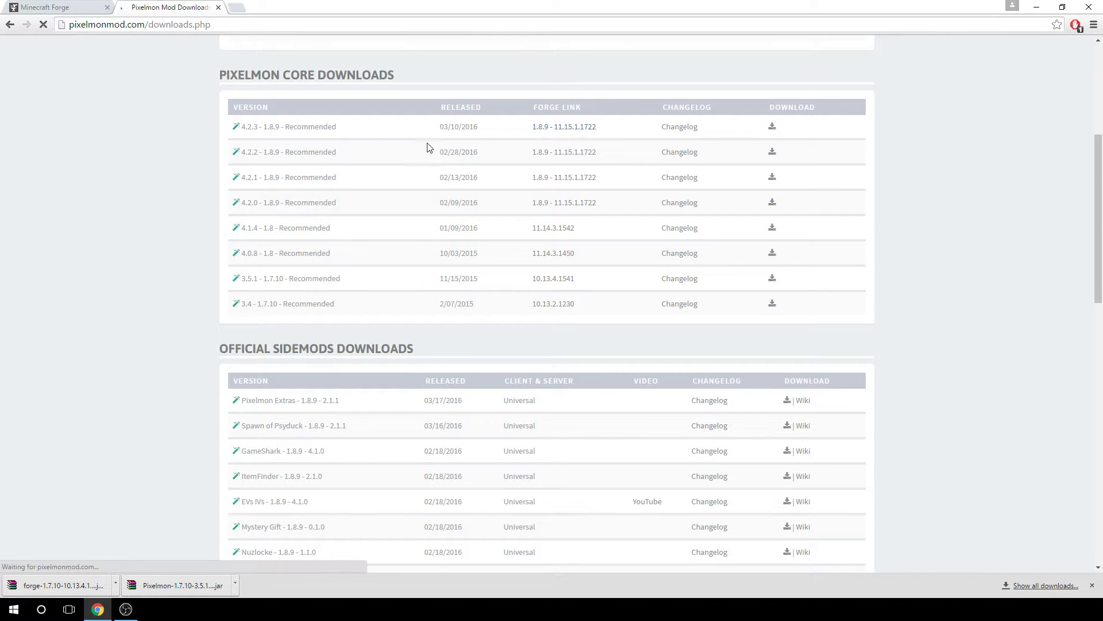
left_click_drag(536, 127, 569, 129)
left_click_drag(288, 279, 239, 259)
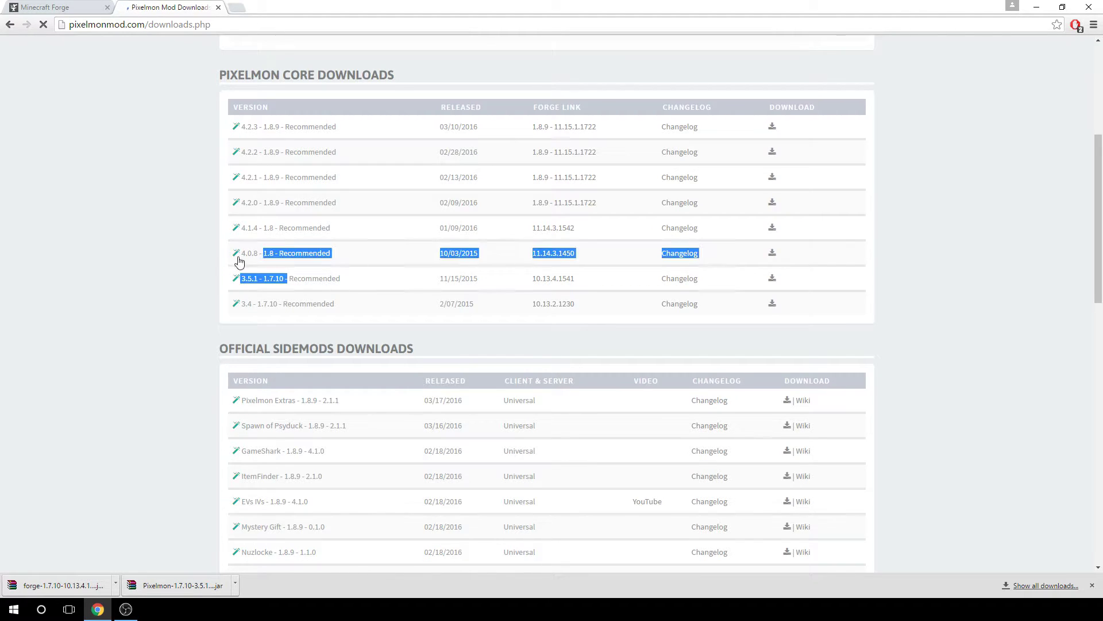
left_click(246, 281)
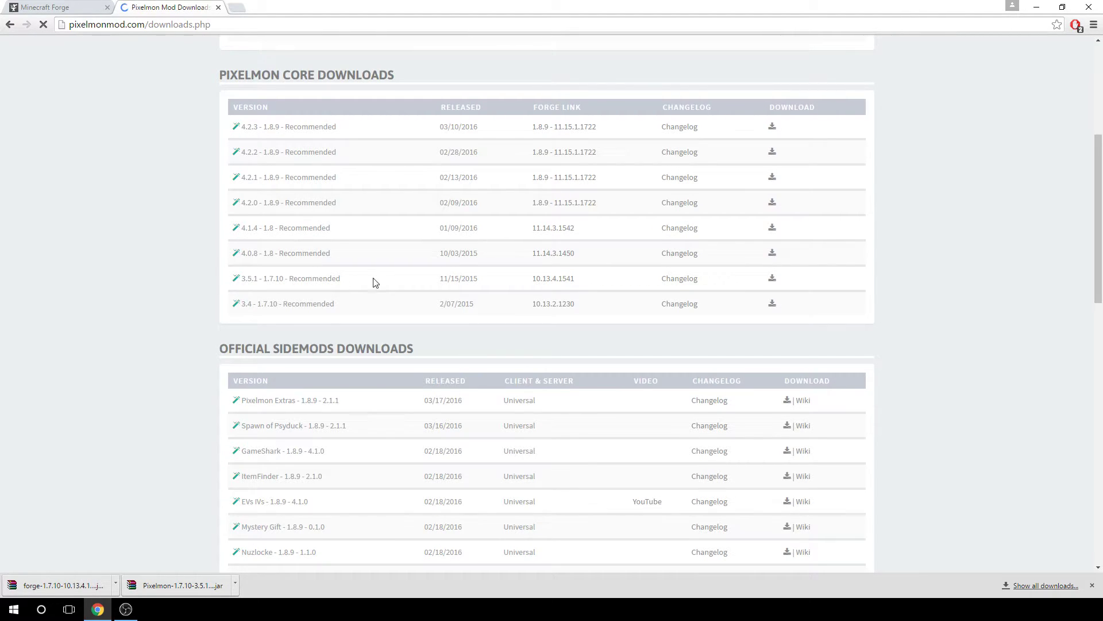
- Open the Pixelmon 3.5.1 download page, snap Chrome right, and drag both downloads onto the desktop
left_click(772, 279)
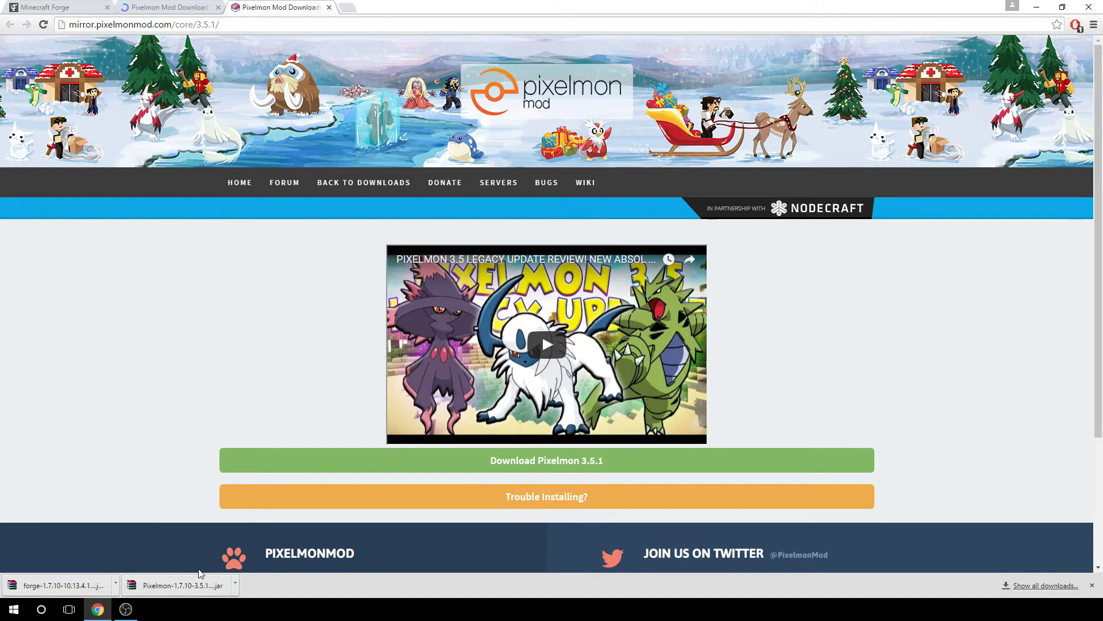
mouse_move(439, 5)
left_mouse_down()
mouse_move(515, 66)
mouse_move(1102, 86)
left_mouse_up()
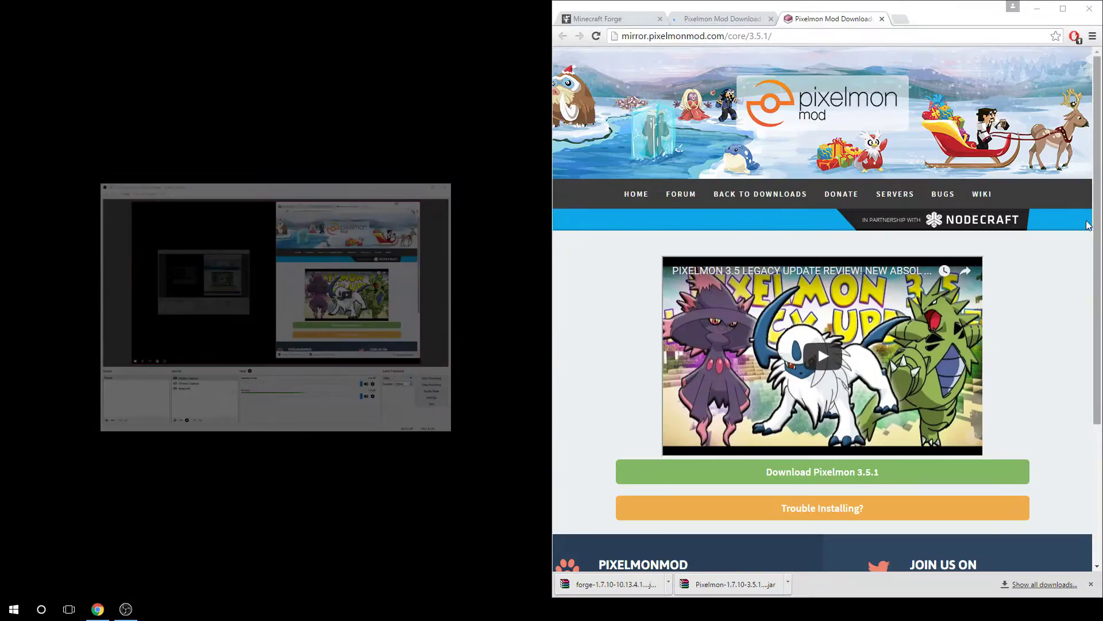
left_click(510, 332)
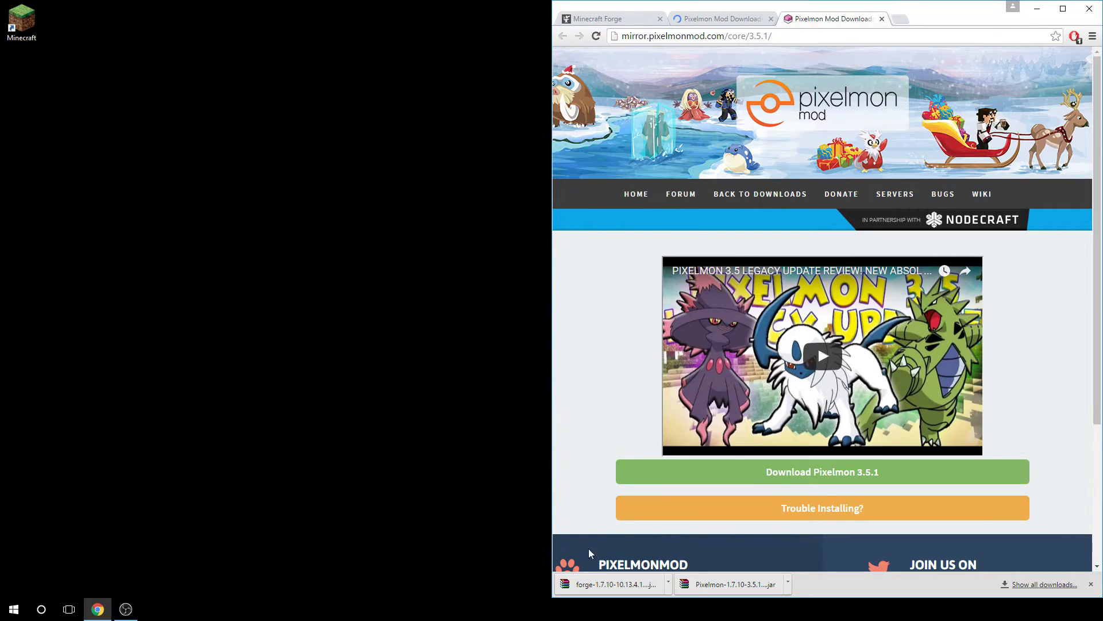
mouse_move(602, 585)
left_mouse_down()
mouse_move(185, 134)
mouse_move(192, 87)
left_mouse_up()
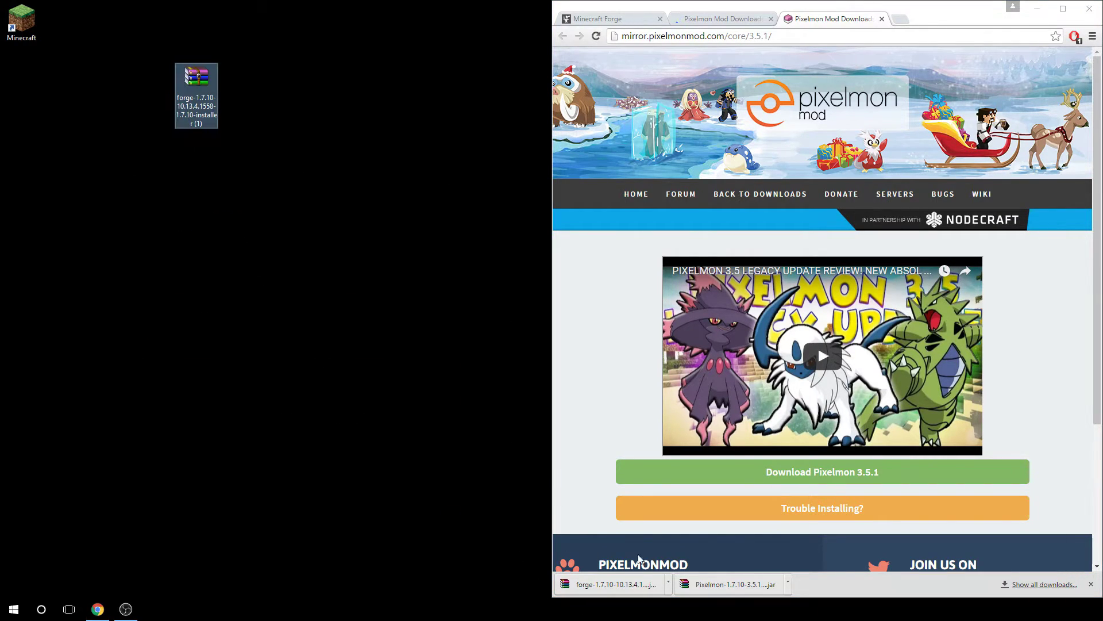
mouse_move(710, 580)
left_mouse_down()
mouse_move(266, 103)
mouse_move(276, 97)
left_mouse_up()
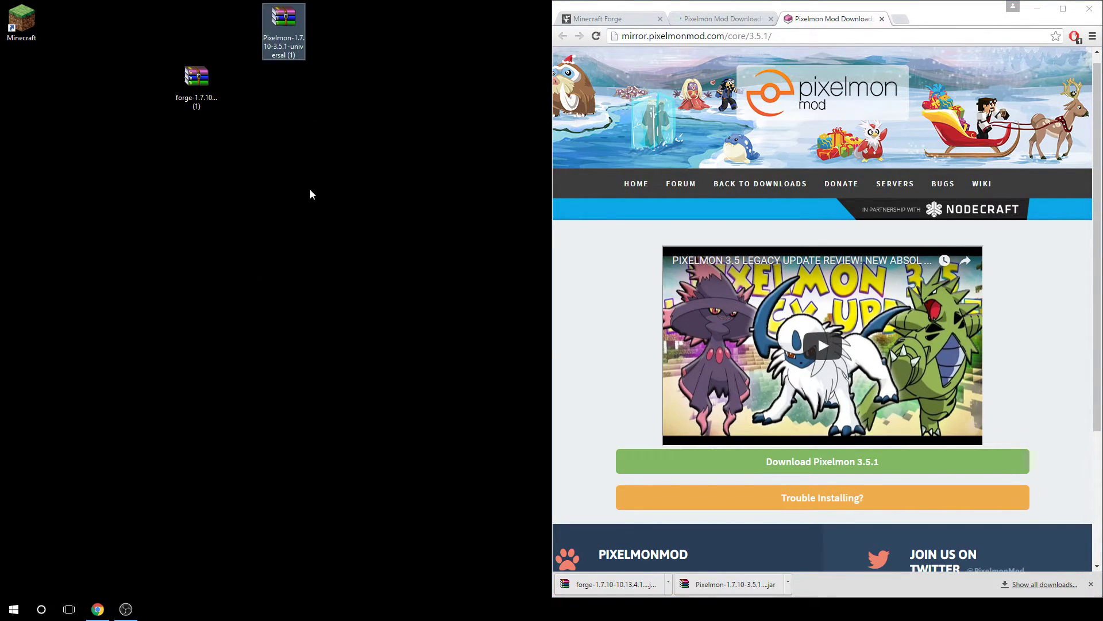
- Run the Forge installer with Java(TM) Platform SE binary via its right-click Open with menu
left_click(194, 80)
right_click(194, 81)
left_click(194, 92)
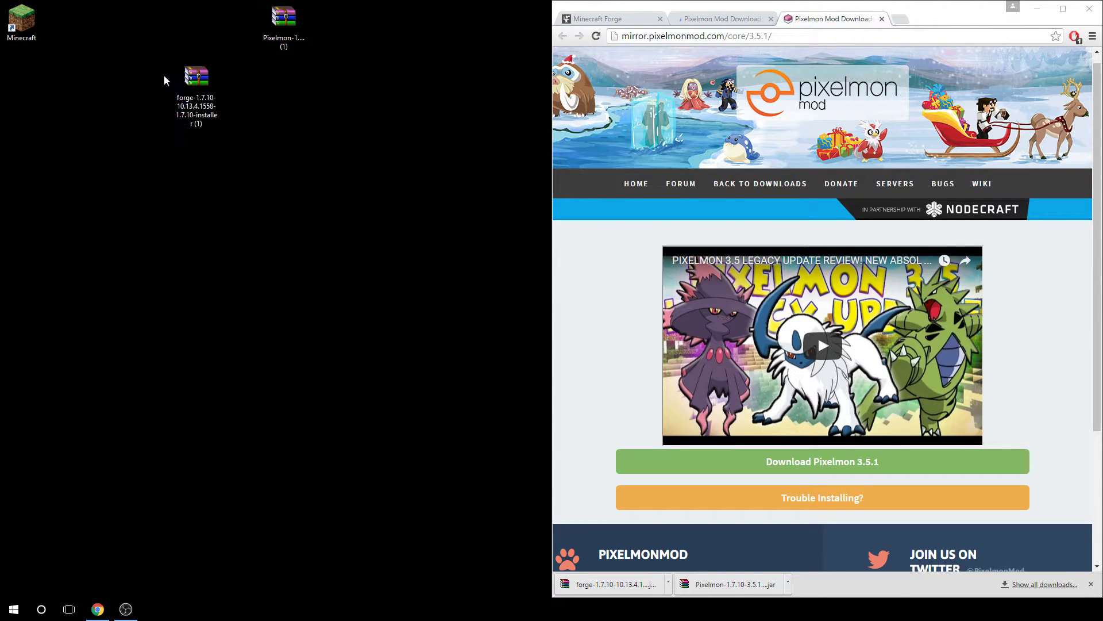
right_click(196, 87)
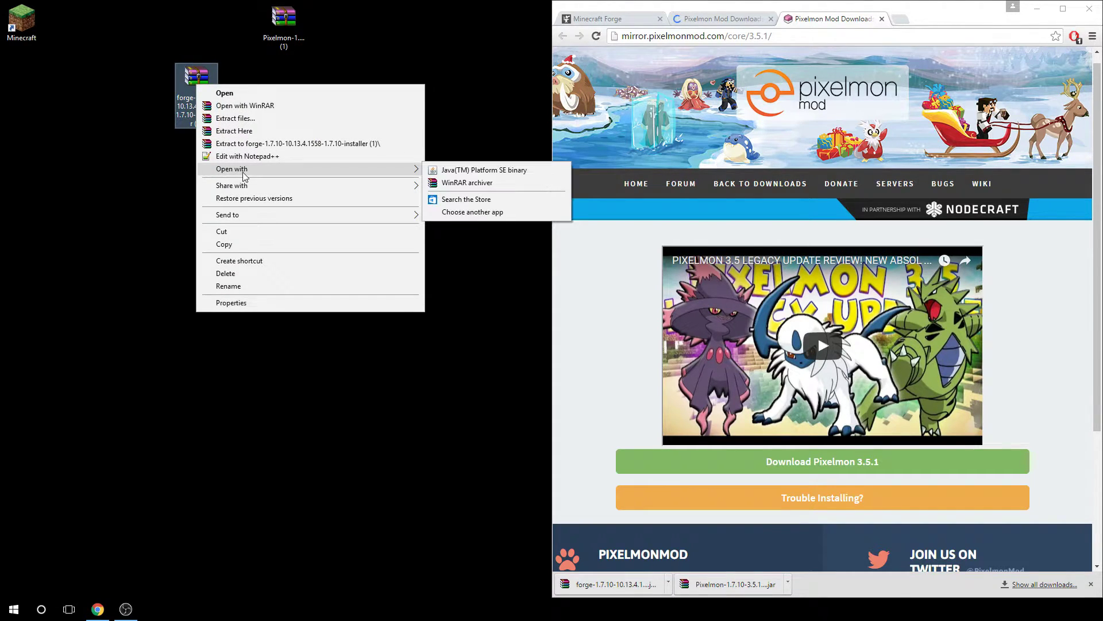
mouse_move(423, 172)
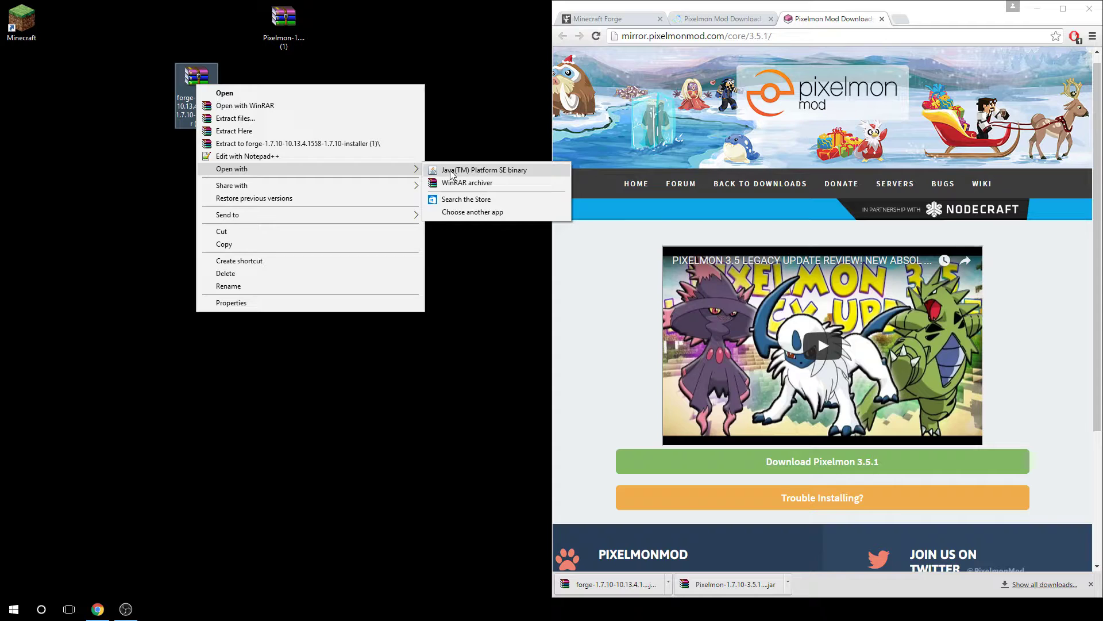
left_click(452, 171)
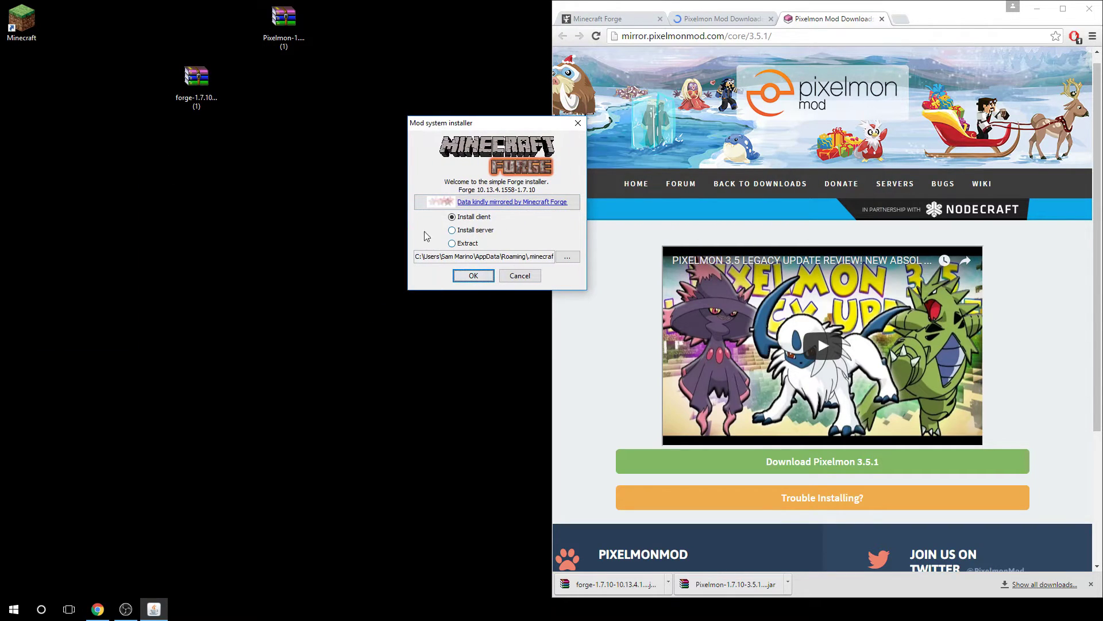
- Install the Forge 10.13.4.1558-1.7.10 client, acknowledge success, and start the Minecraft launcher
left_click(467, 277)
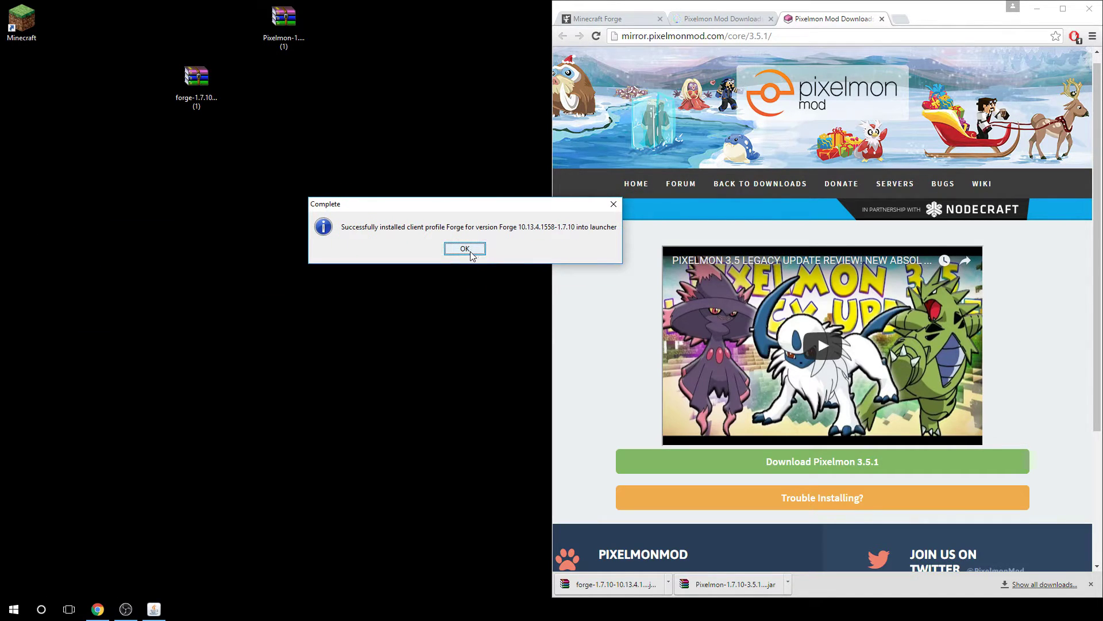
left_click(467, 249)
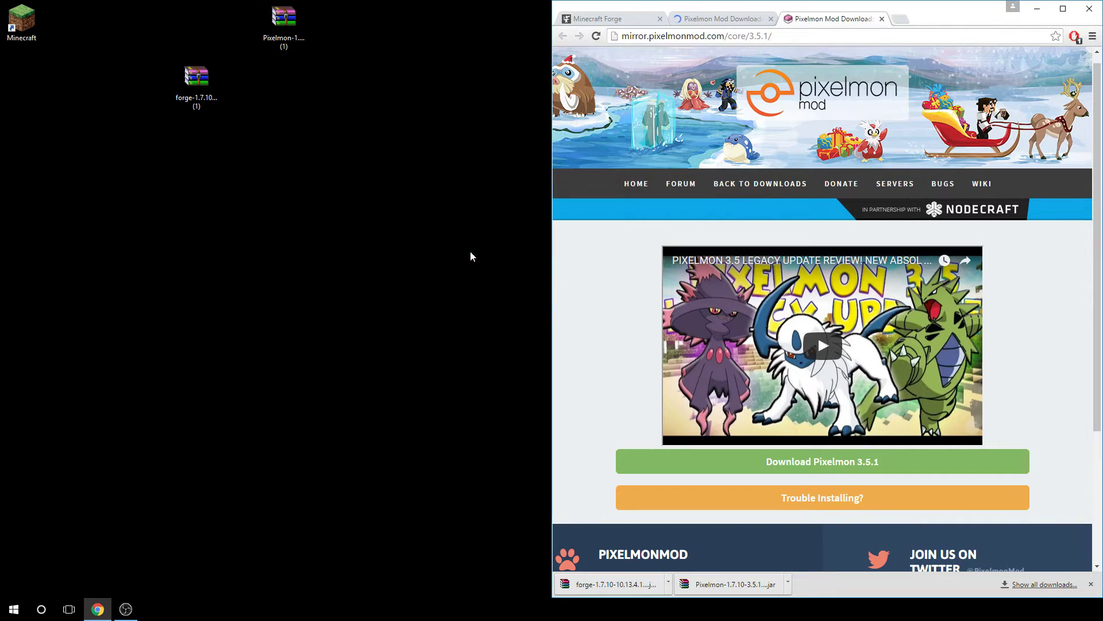
double_click(29, 23)
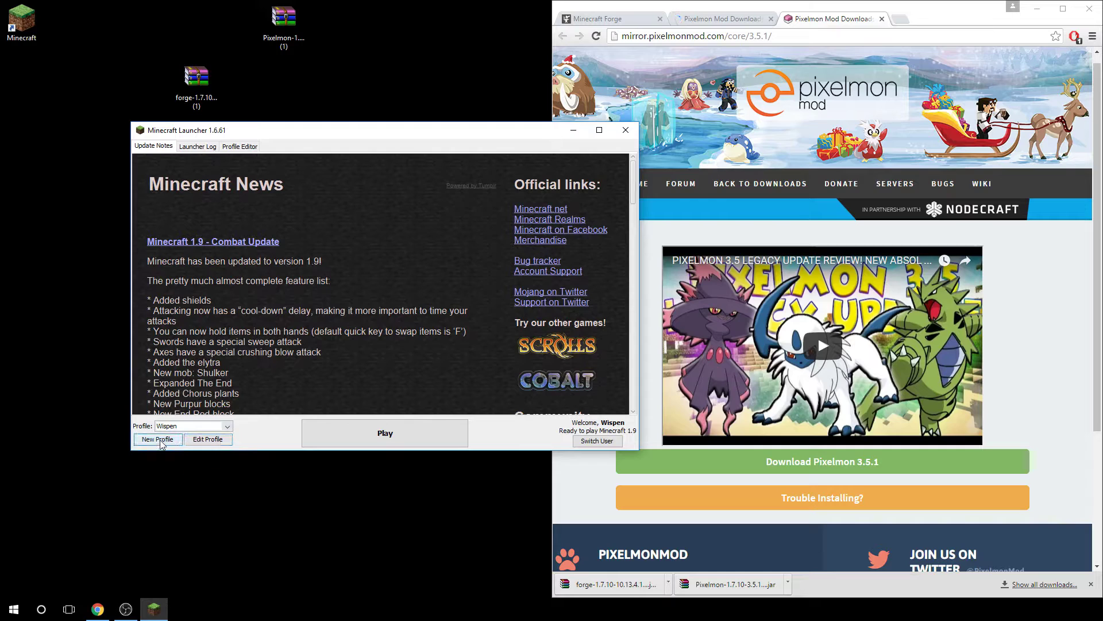
- Create a new launcher profile named Forge and save it
left_click(180, 440)
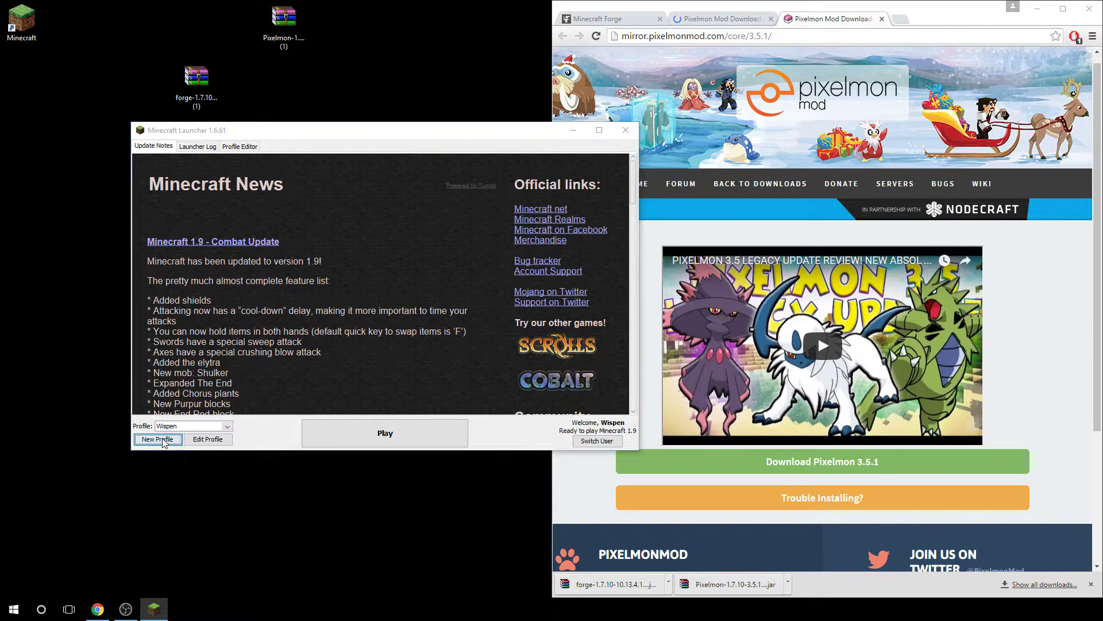
triple_click(327, 200)
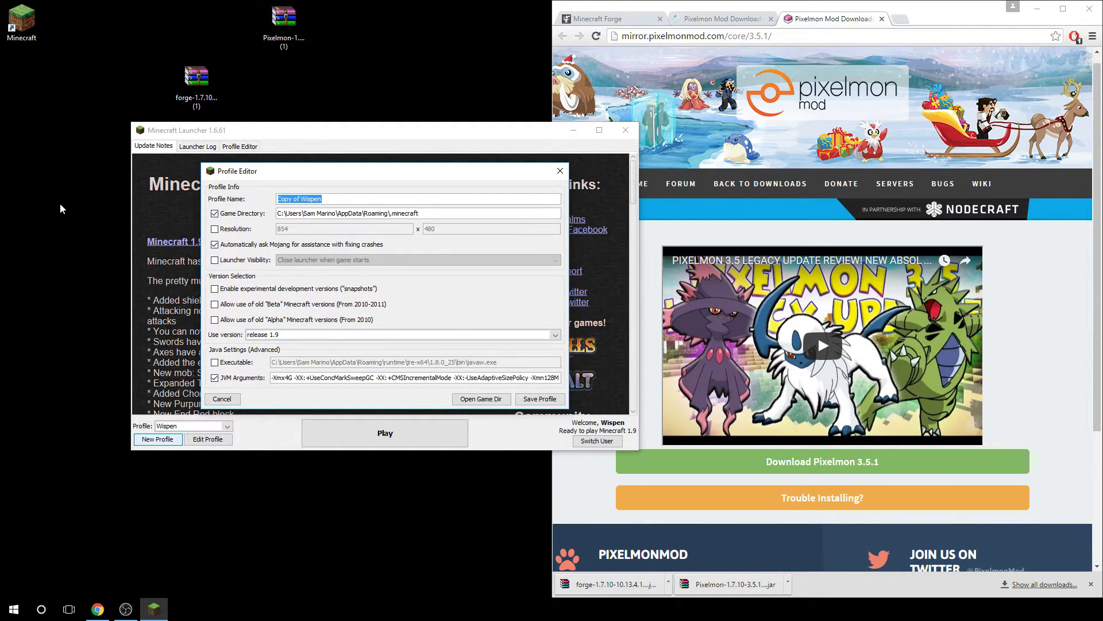
key("BackSpace")
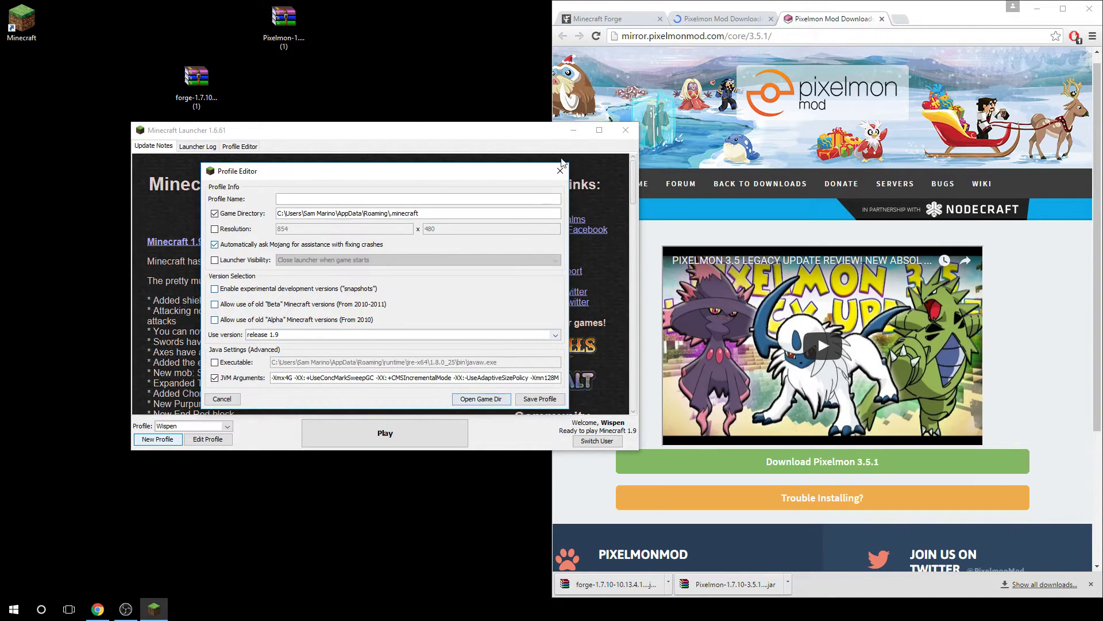
left_click(560, 170)
- Set the Forge profile to use release 1.7.10-Forge10.13.4.1558-1.7.10 and save it
left_click(173, 426)
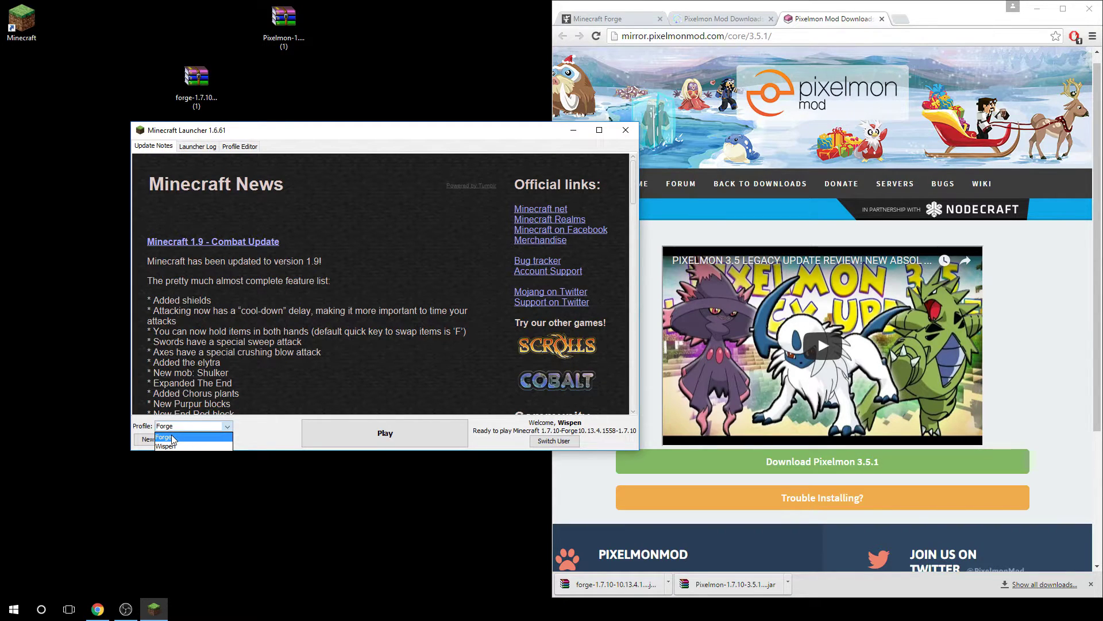
left_click(173, 438)
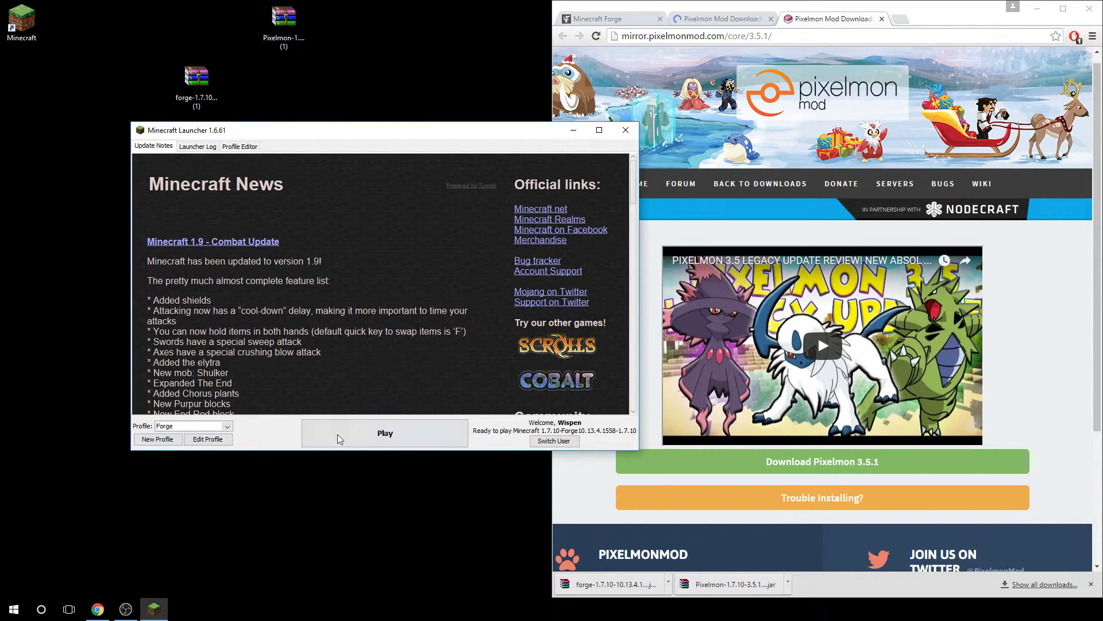
left_click(166, 428)
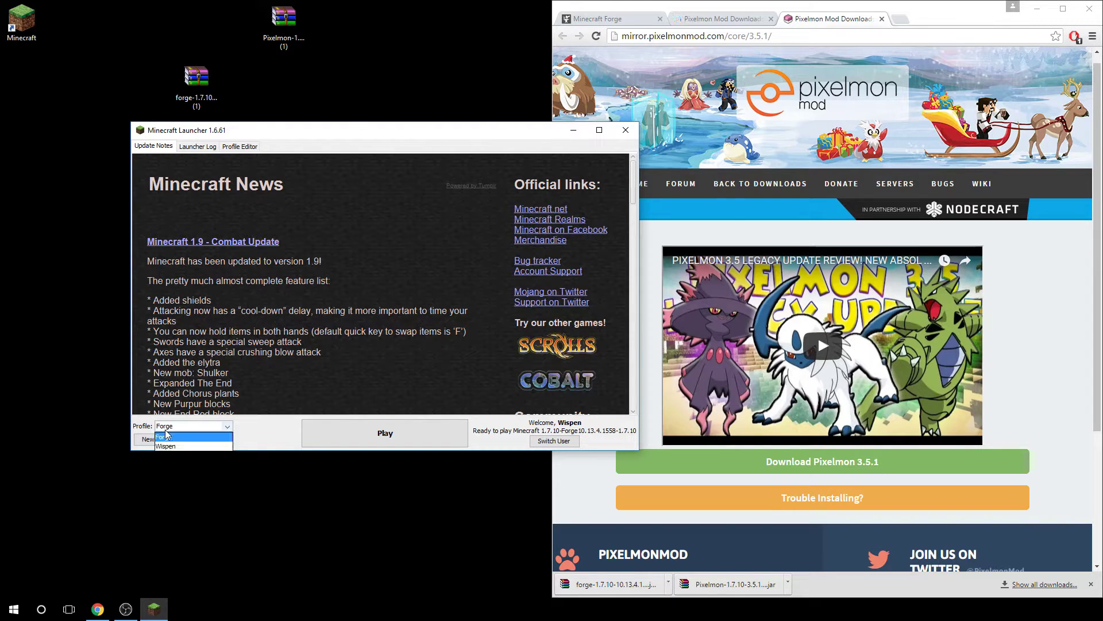
left_click(166, 435)
left_click(208, 440)
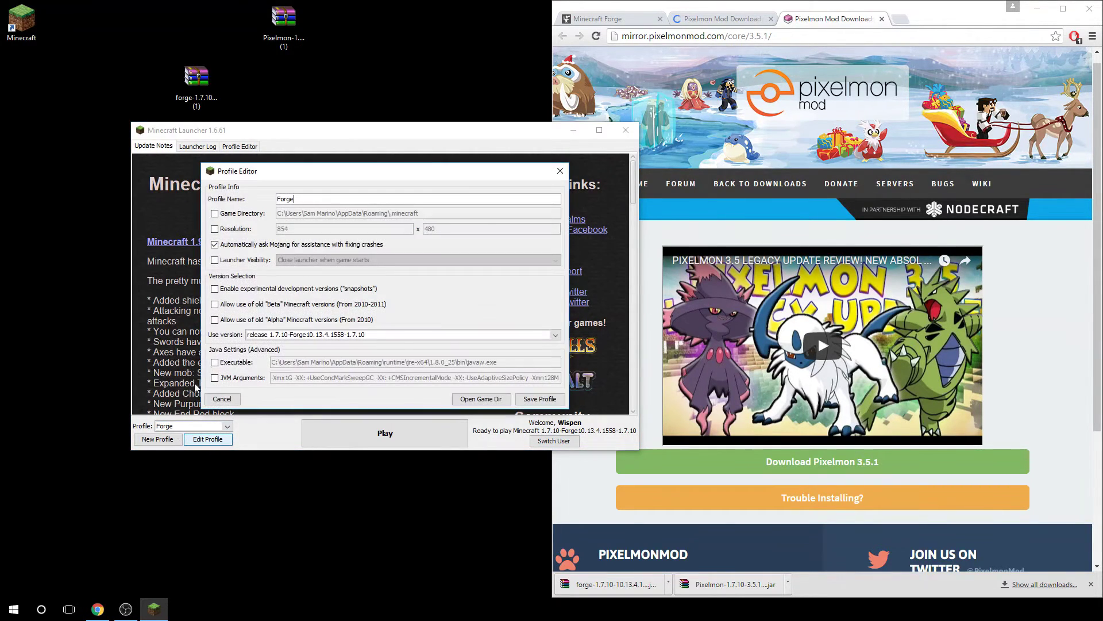
left_click(252, 337)
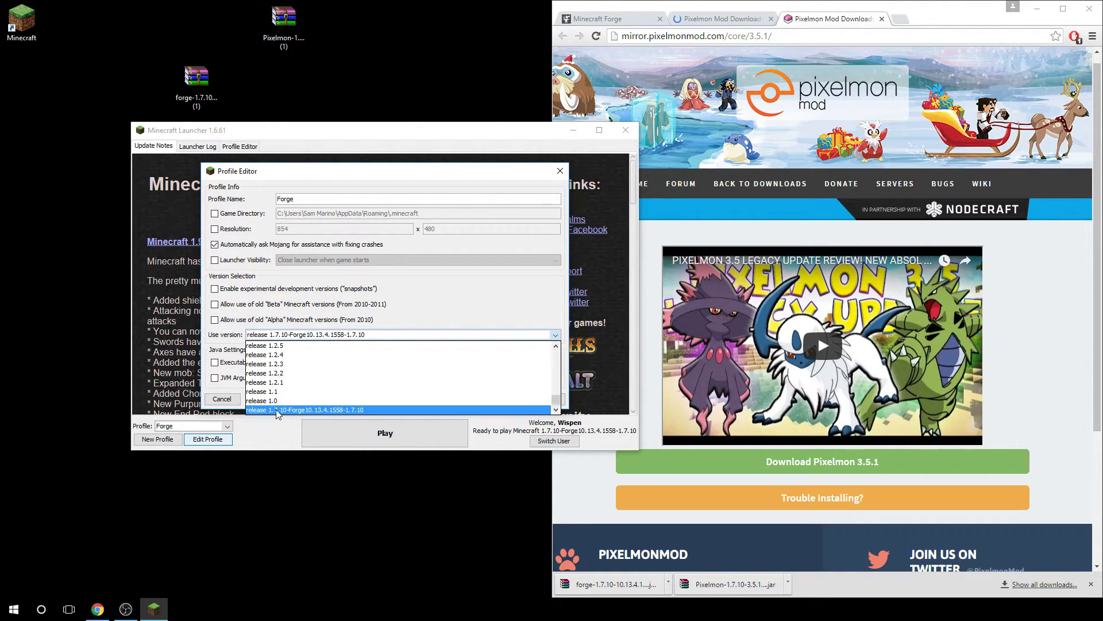
left_click(298, 411)
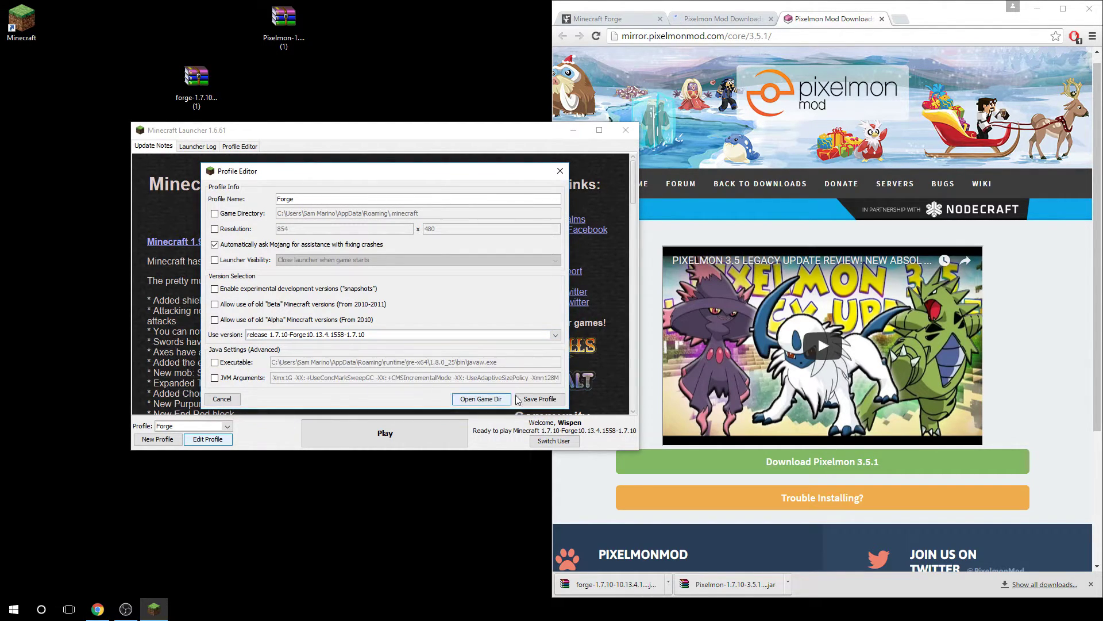
left_click(537, 400)
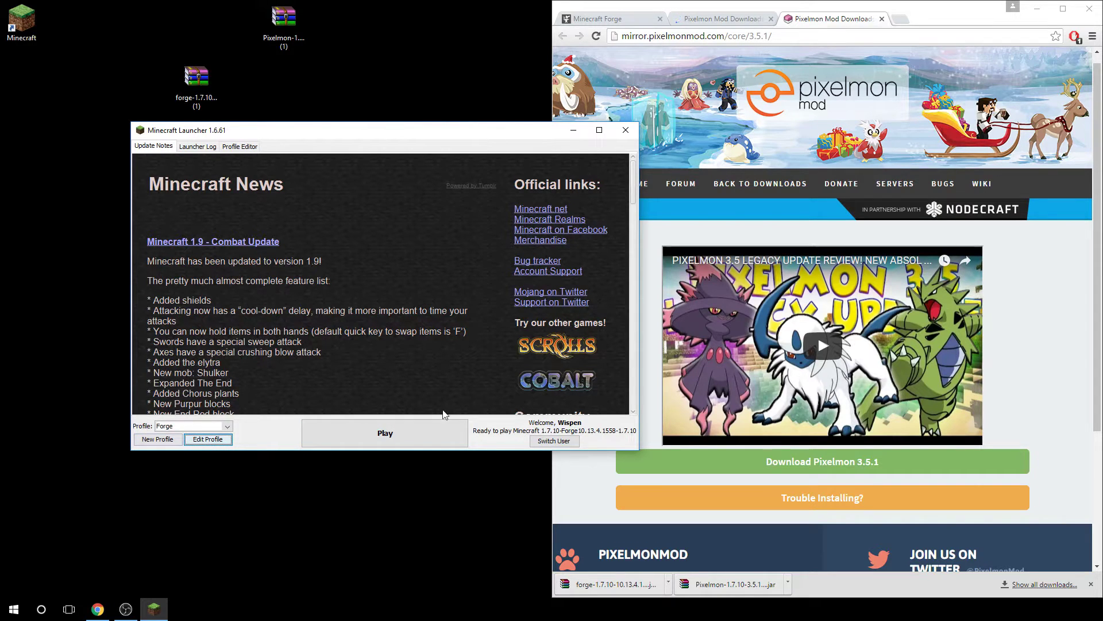
- Move the Pixelmon-1.7.10-3.5.1-universal jar into the .minecraft mods folder via Open Game Dir, then close Explorer
left_click(208, 440)
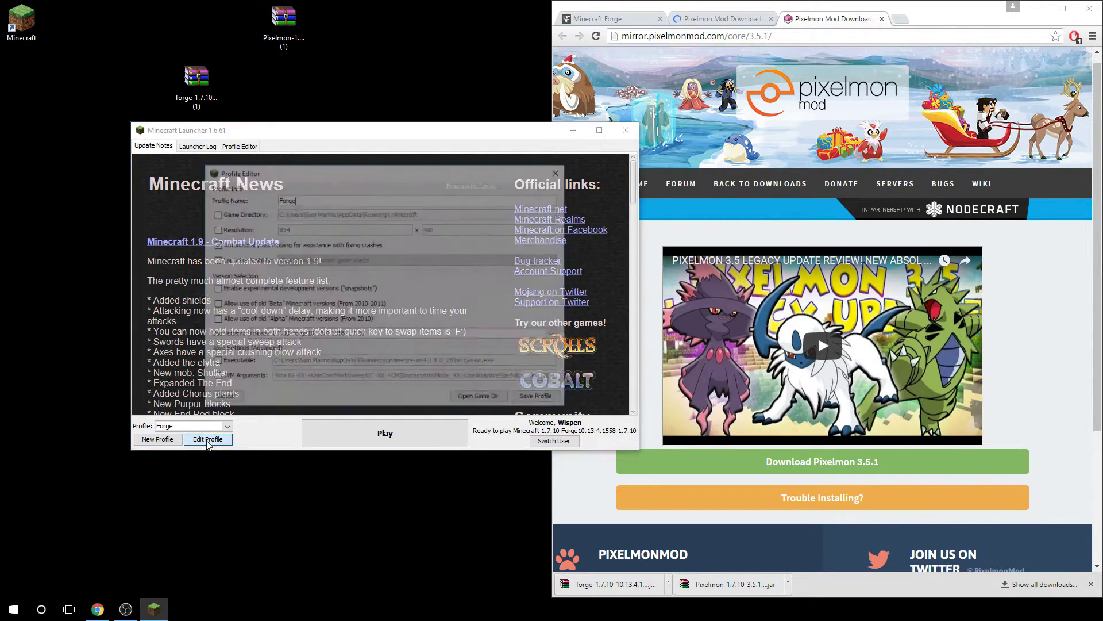
left_click(481, 399)
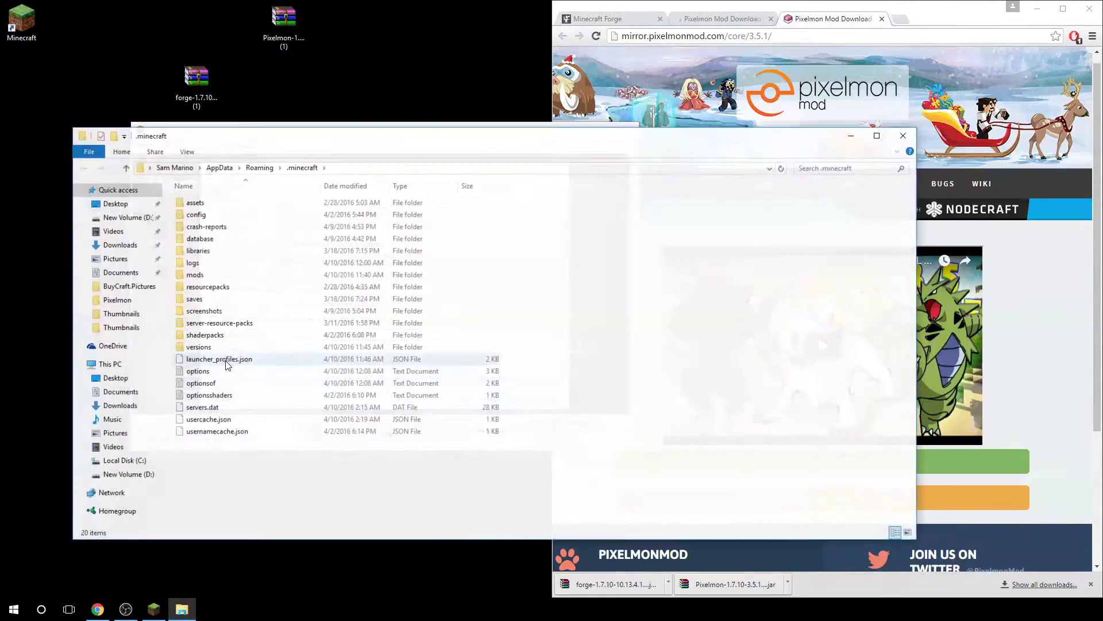
double_click(205, 277)
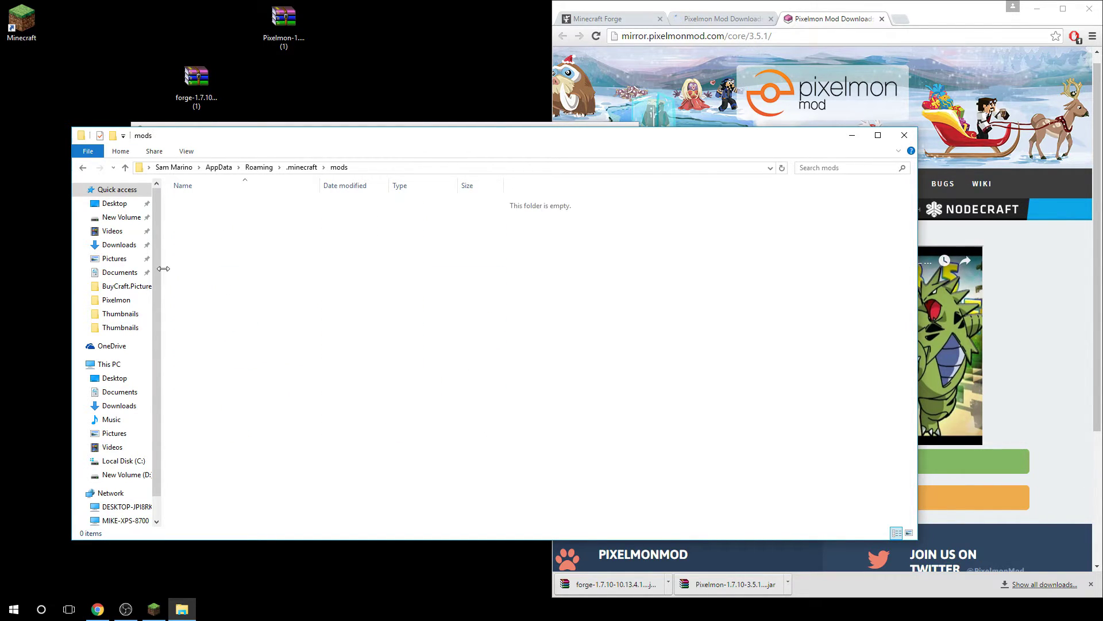
mouse_move(273, 7)
left_mouse_down()
mouse_move(450, 209)
mouse_move(313, 337)
left_mouse_up()
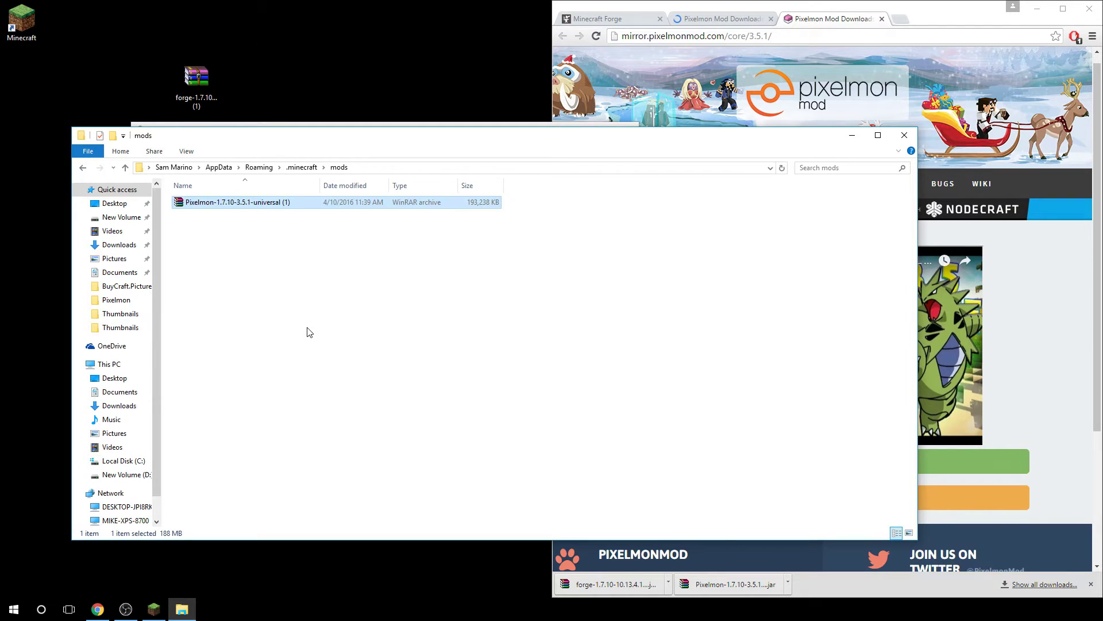
left_click(308, 345)
left_click(905, 135)
right_click(907, 134)
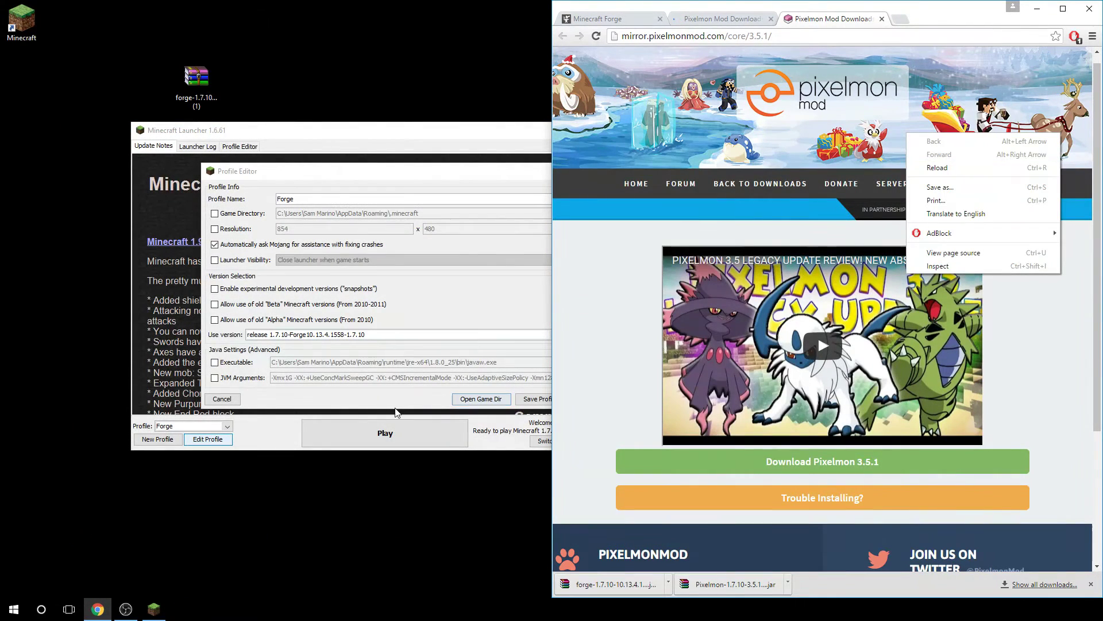
left_click(534, 399)
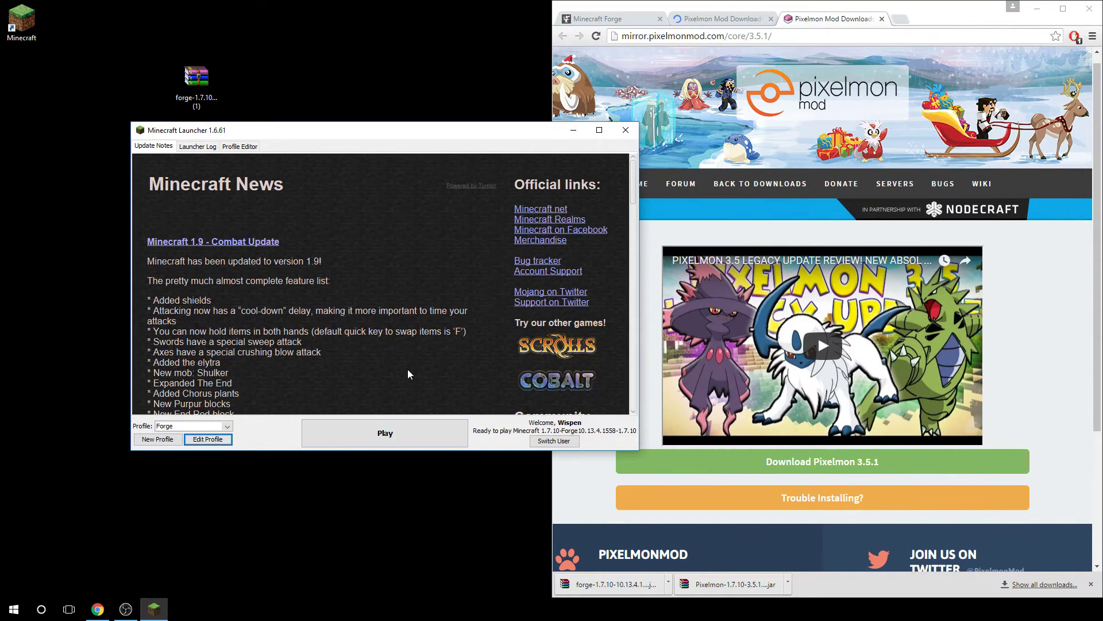
- Launch Minecraft 1.7.10 with the Forge profile and move the game window up-left
left_click(379, 439)
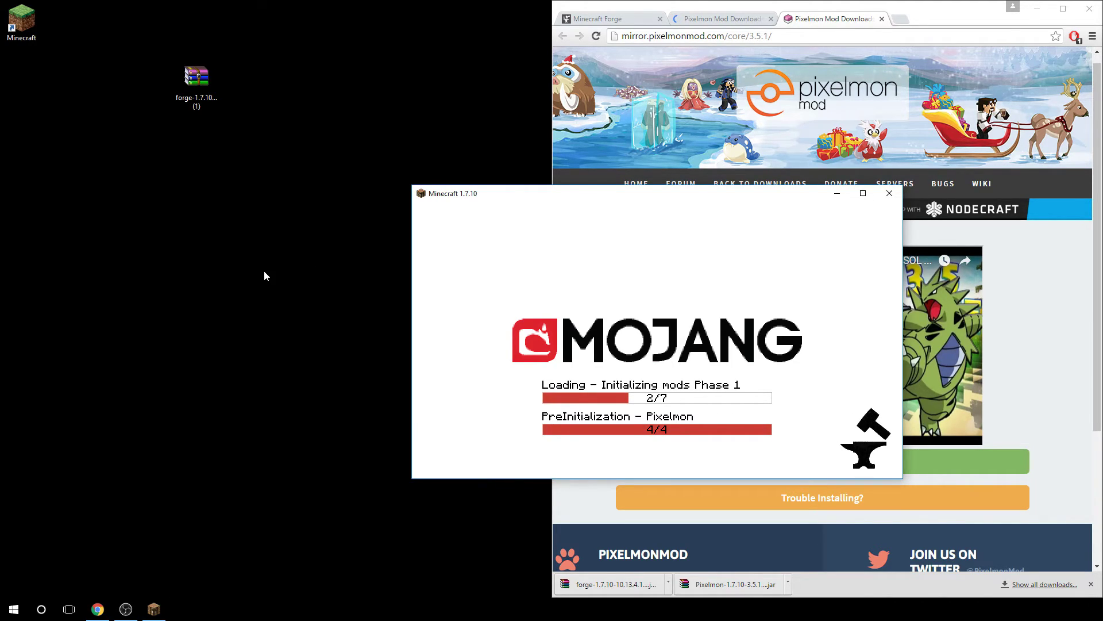
left_click(239, 275)
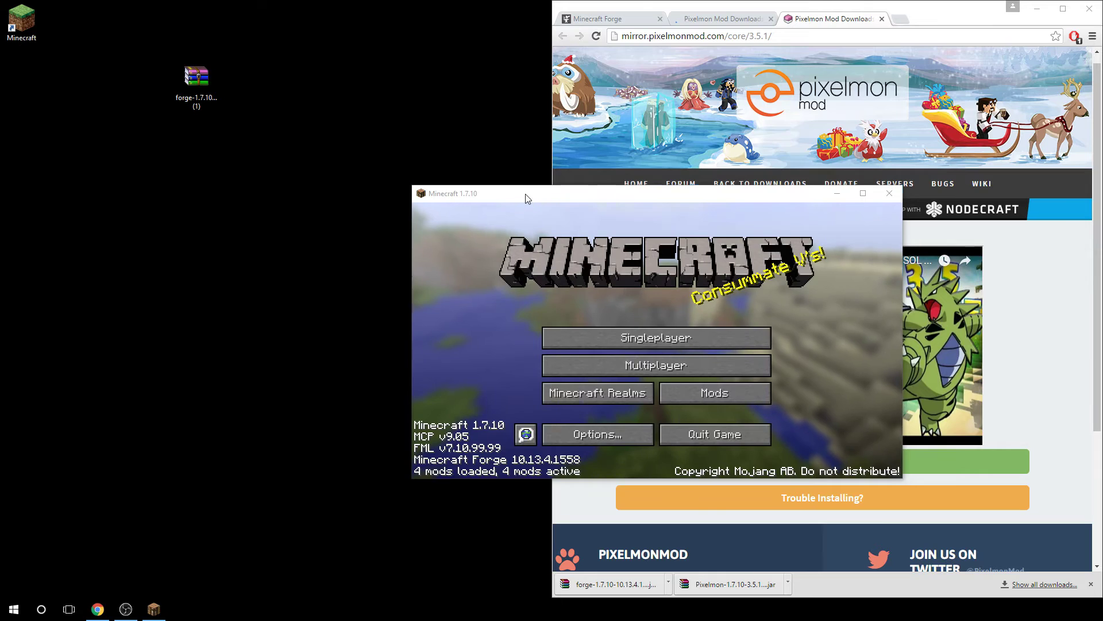
left_click_drag(525, 194, 278, 157)
- Confirm Pixelmon 3.5.1 in the Mods list, then open the Multiplayer server list
left_click(467, 357)
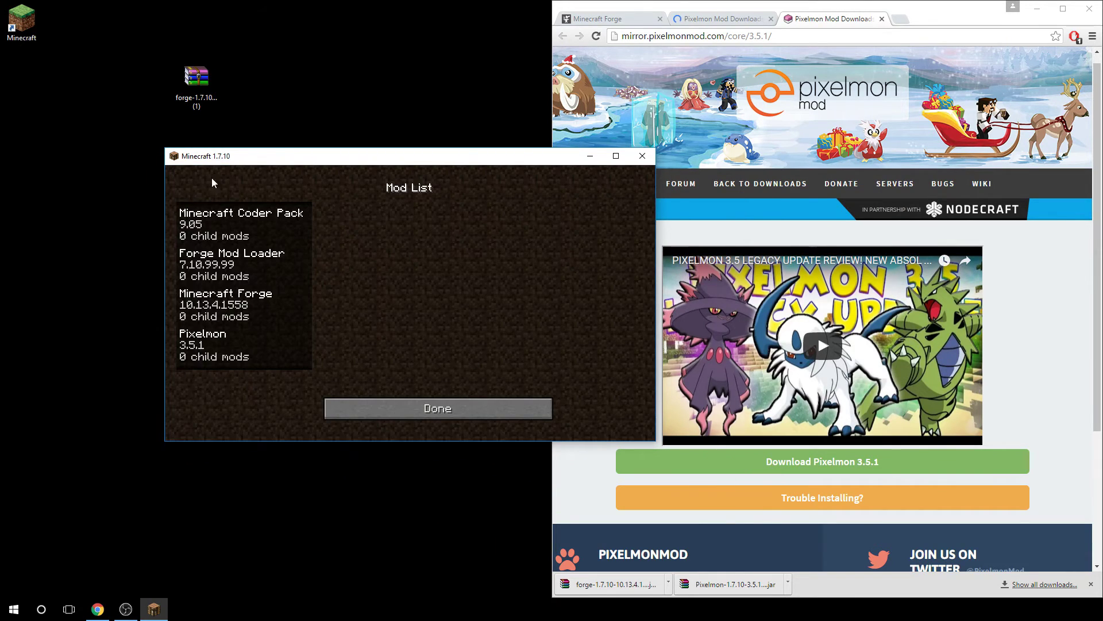
left_click(200, 348)
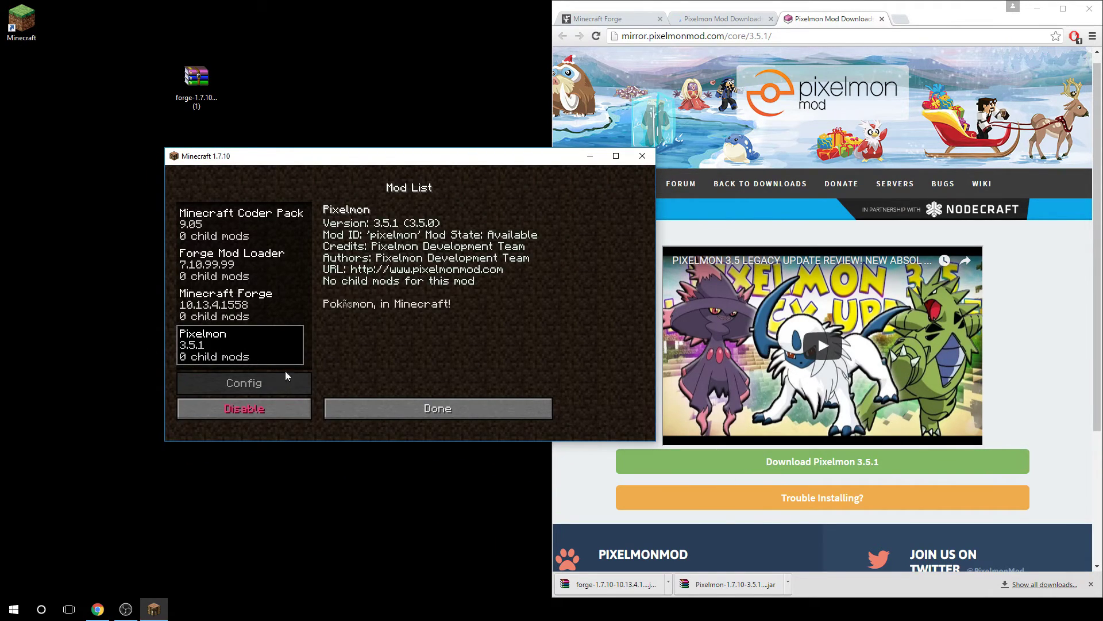
left_click(362, 410)
left_click(364, 332)
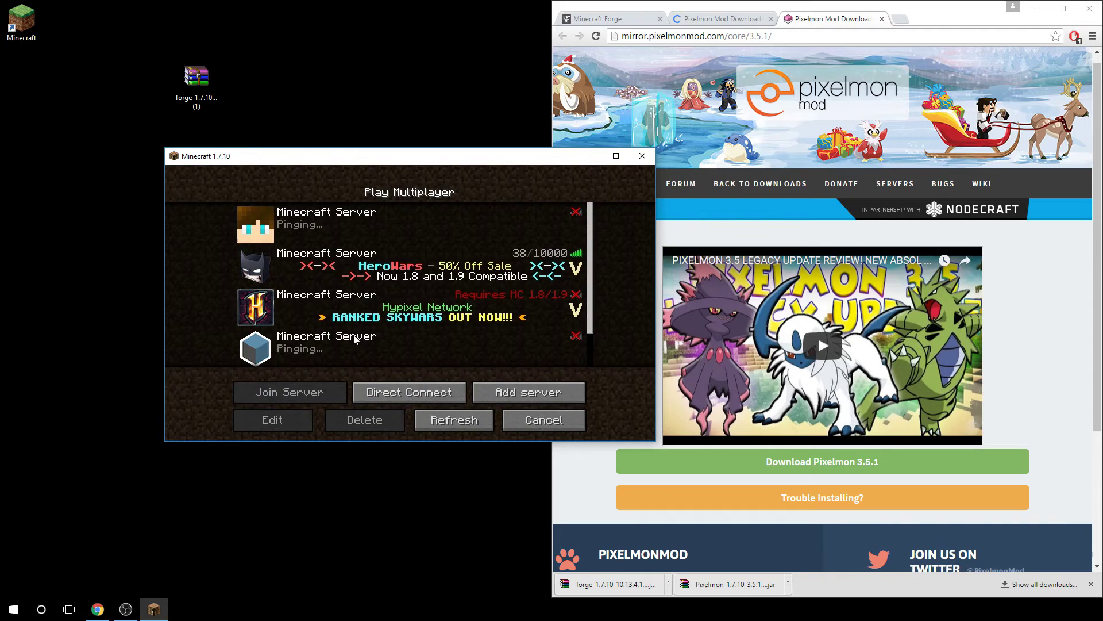
- Add a server at pokecentral.org and select its PokeCentral entry in the list
left_click(502, 391)
type("pokecentral.")
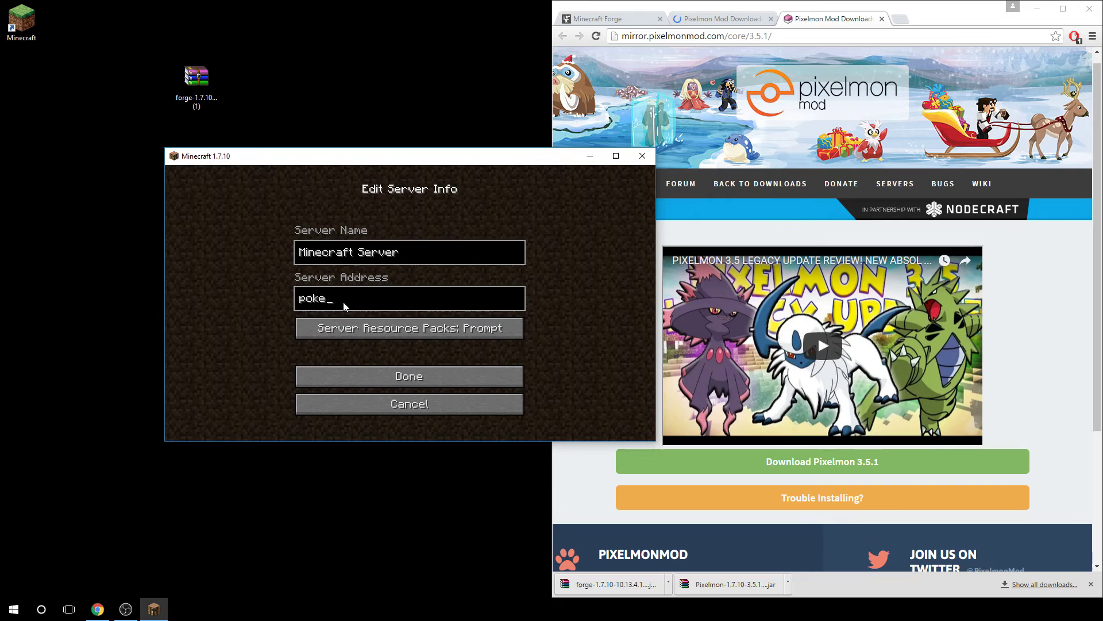
type("org")
key("Return")
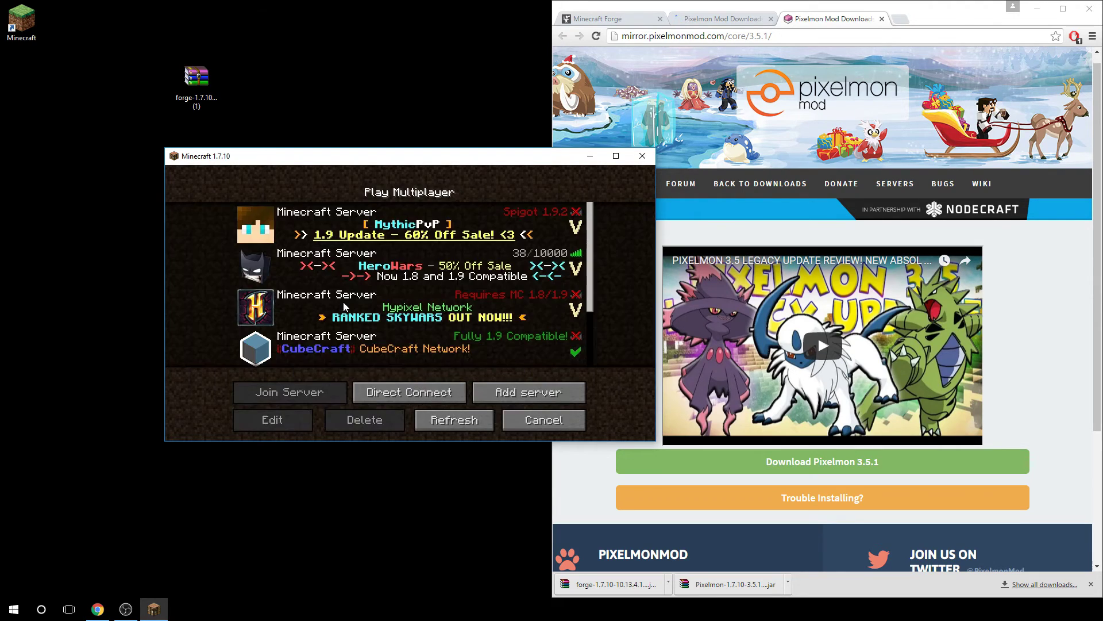
scroll(352, 345, "down", 1)
scroll(353, 344, "up", 1)
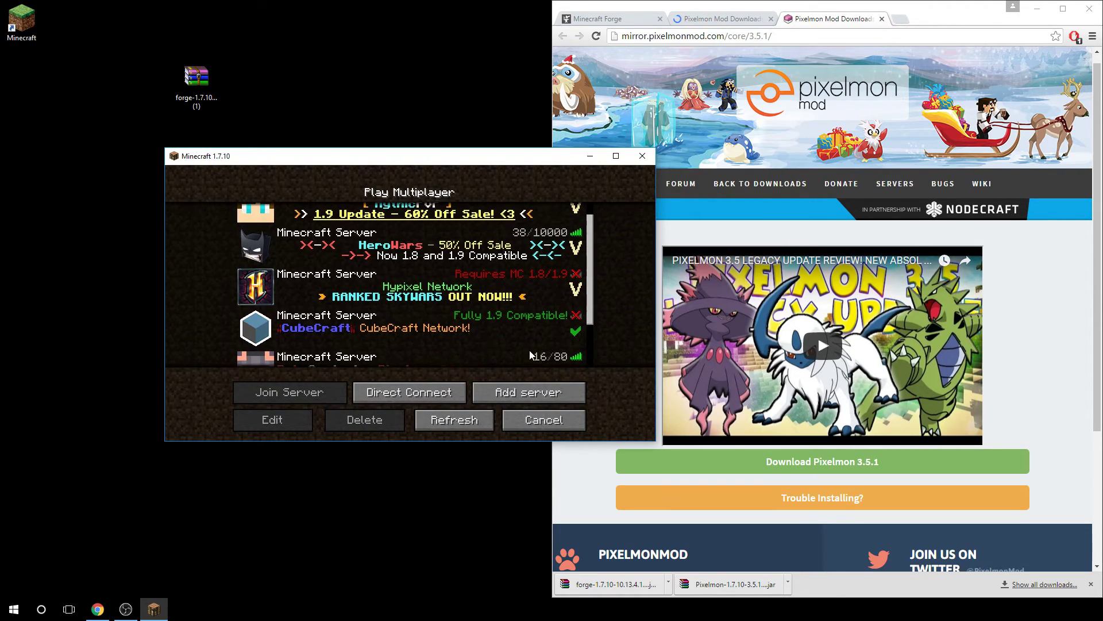
scroll(517, 350, "down", 1)
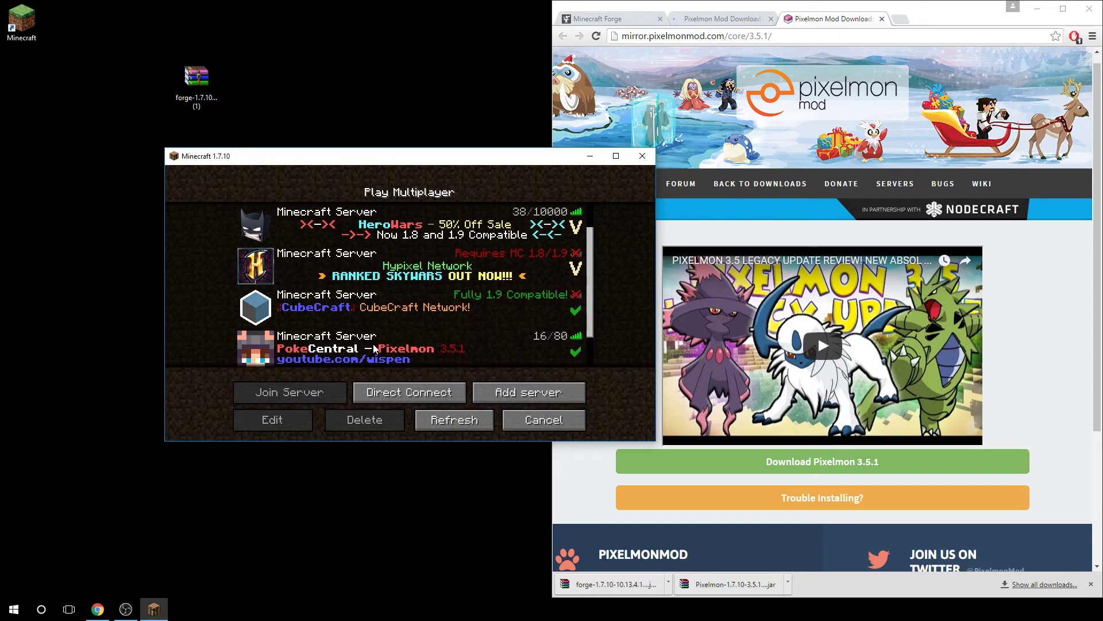
scroll(374, 349, "down", 1)
left_click(338, 315)
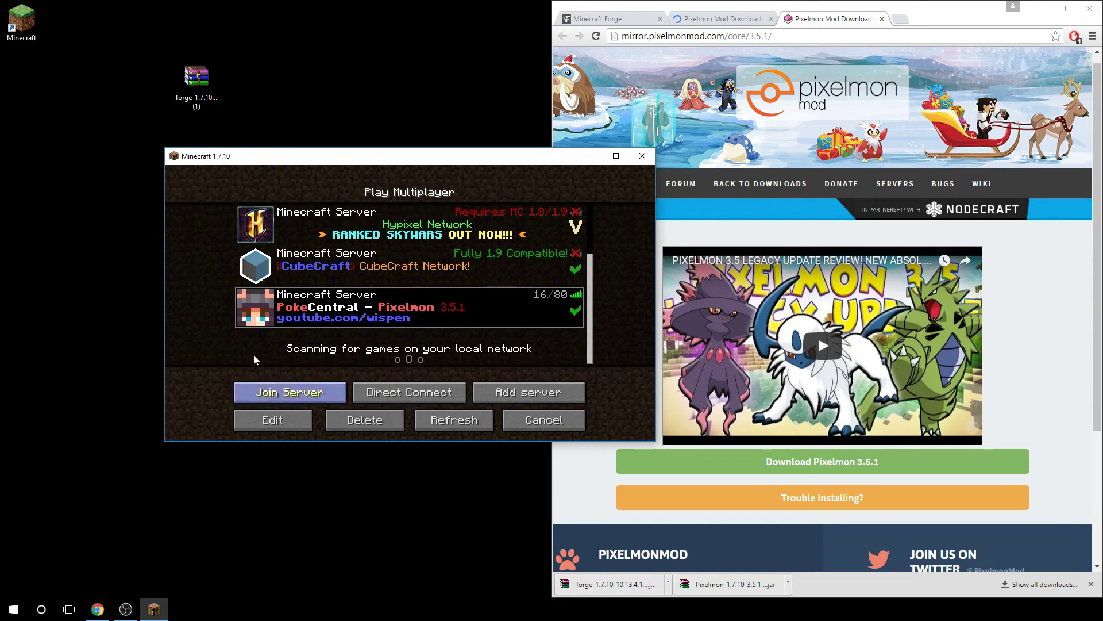
scroll(259, 322, "down", 1)
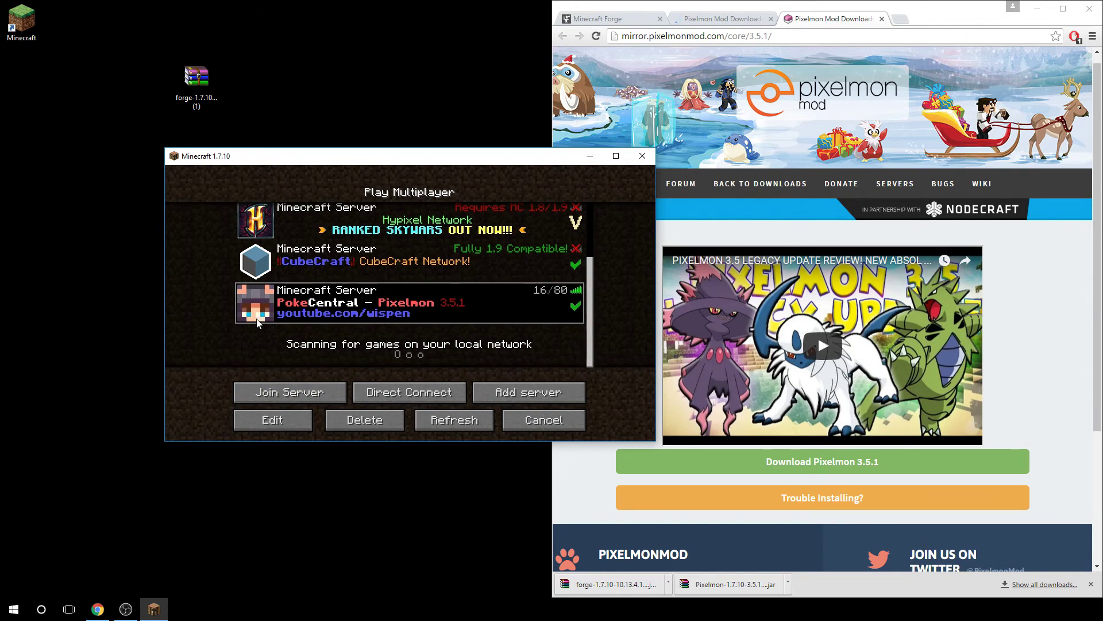